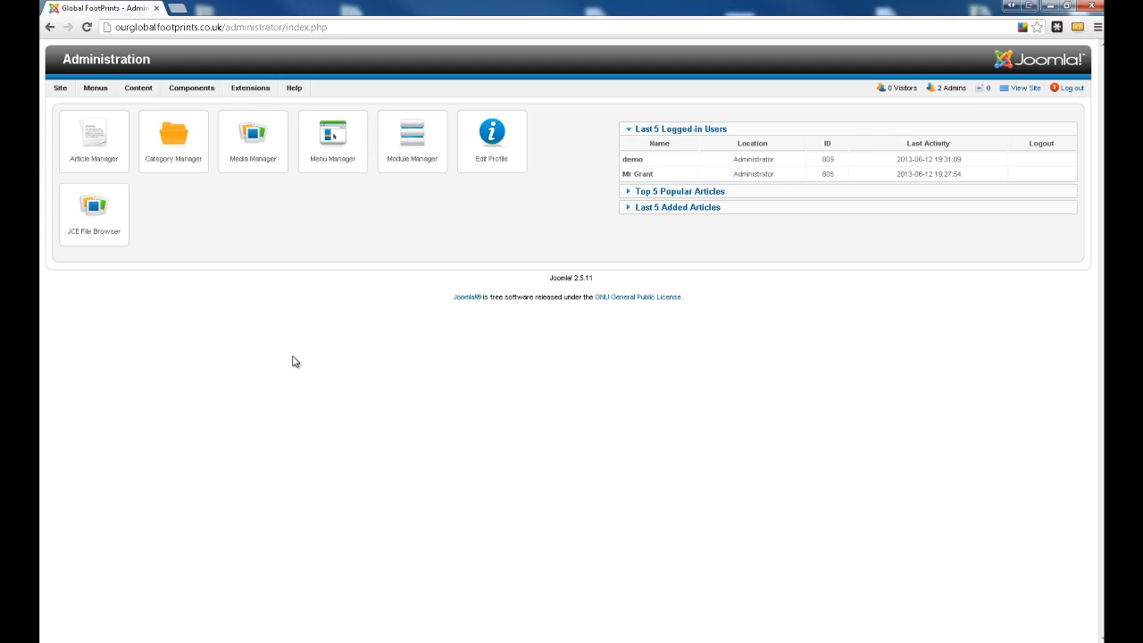
- Open the Galleries/test_vid folder in the Media Manager and copy the "images/Galleries/test_vid" part of its path
left_click(255, 150)
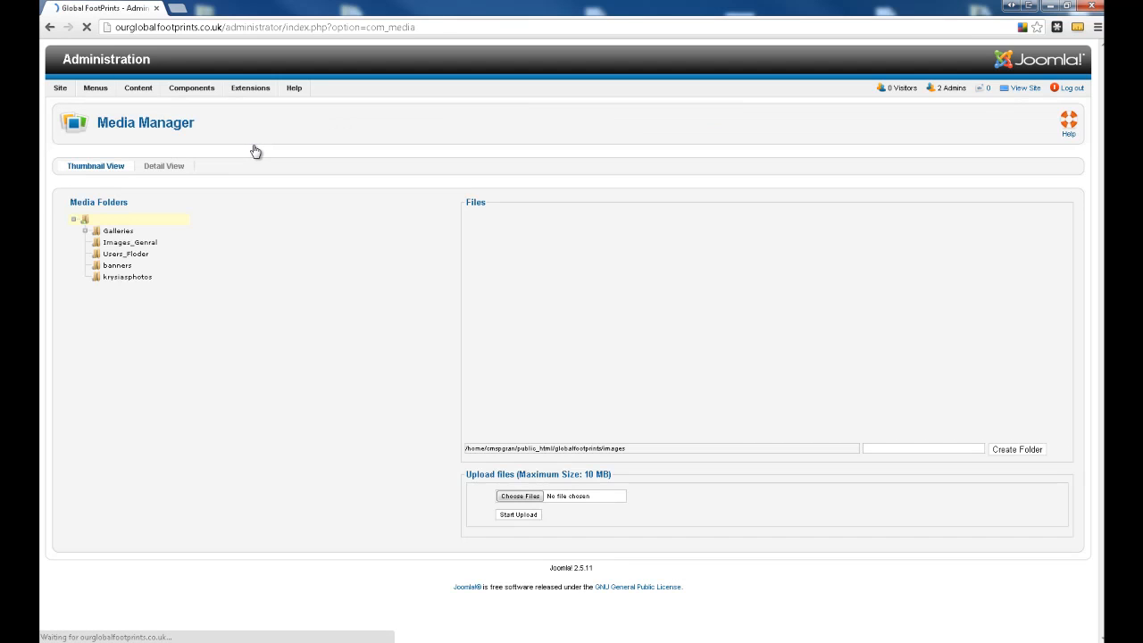
left_click(119, 231)
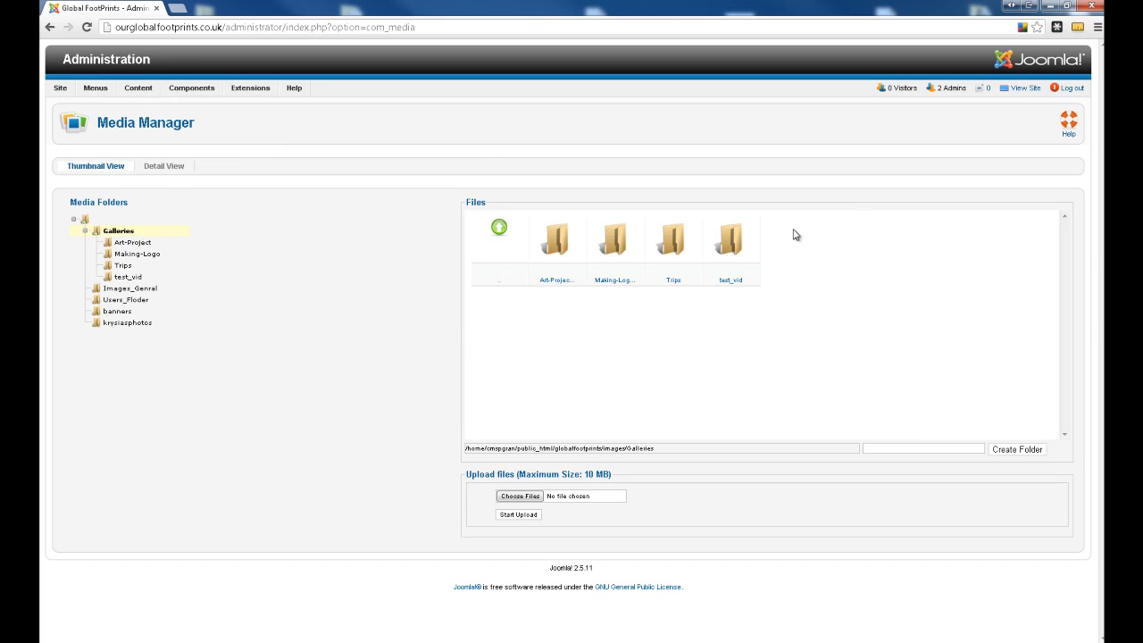
left_click(746, 241)
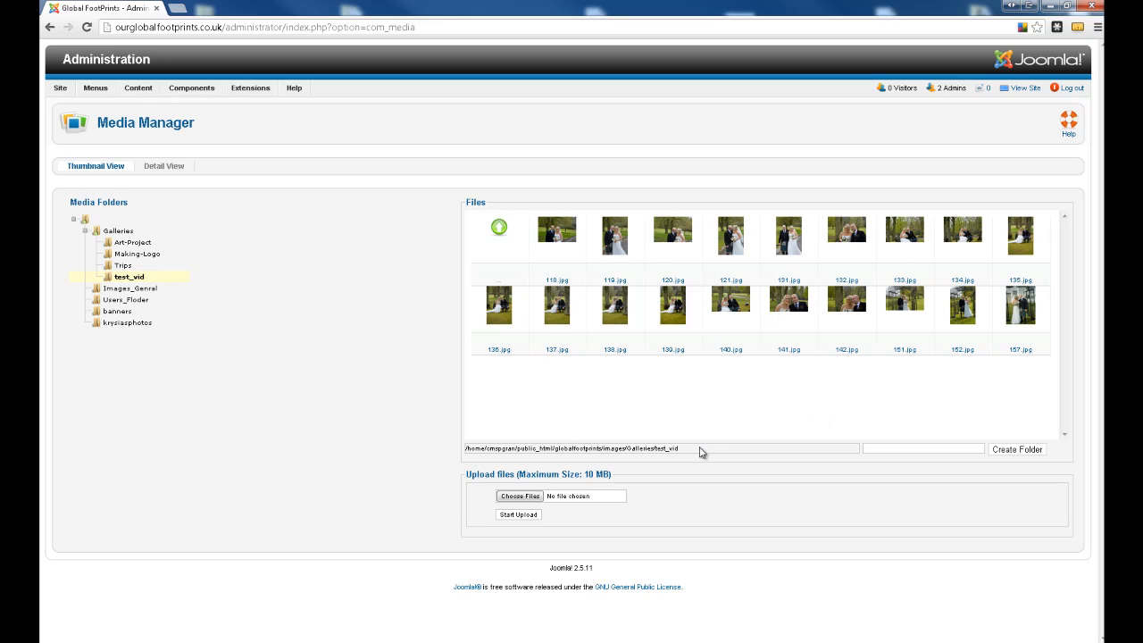
left_click_drag(694, 455, 607, 454)
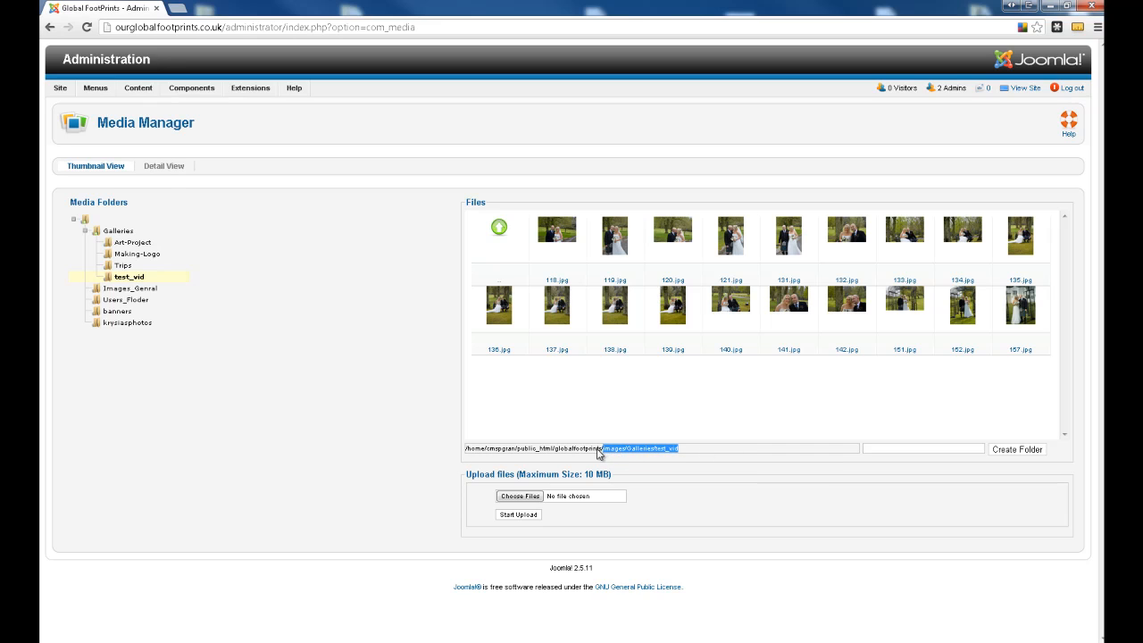
right_click(653, 453)
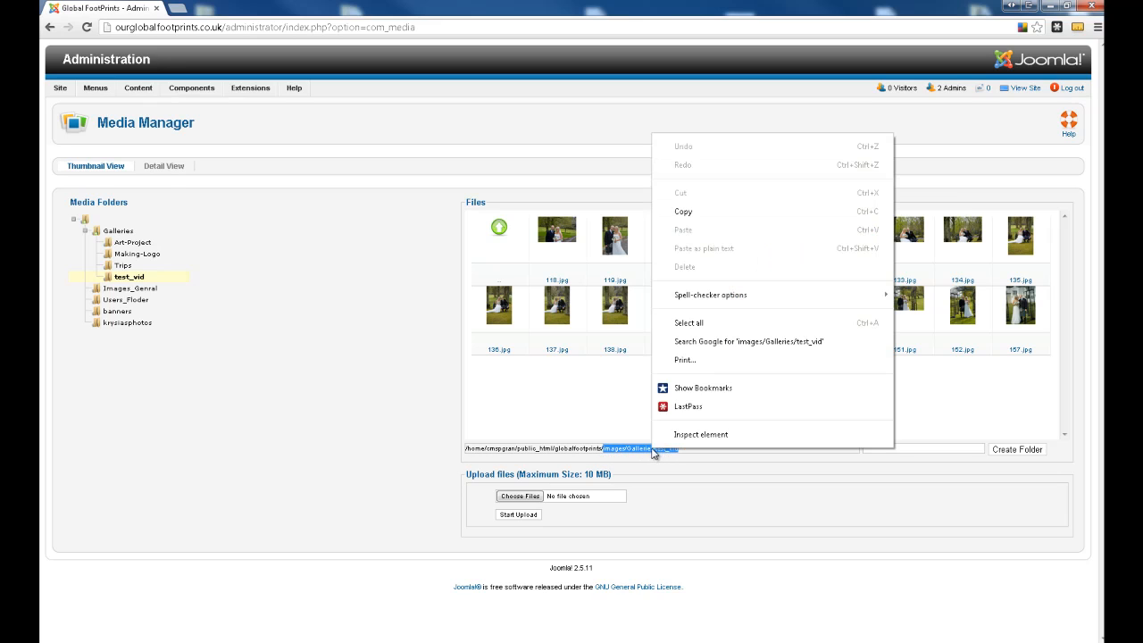
left_click(724, 220)
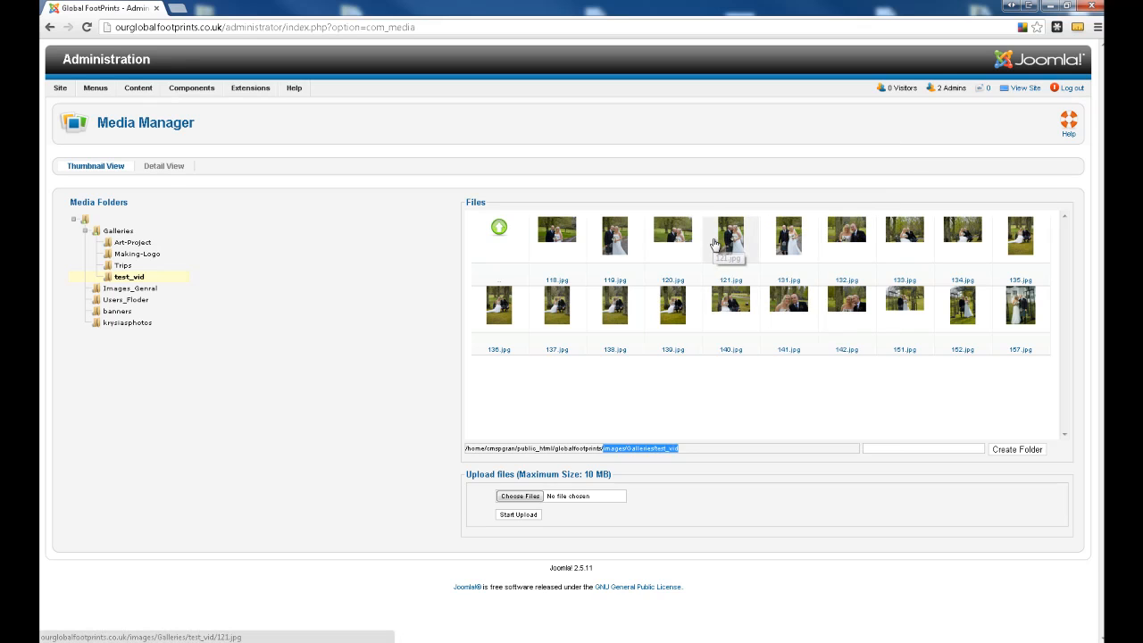
- Switch to Gallery list.txt in Notepad, paste the copied path after "Gallery Folder:", and return to the browser
left_click(559, 642)
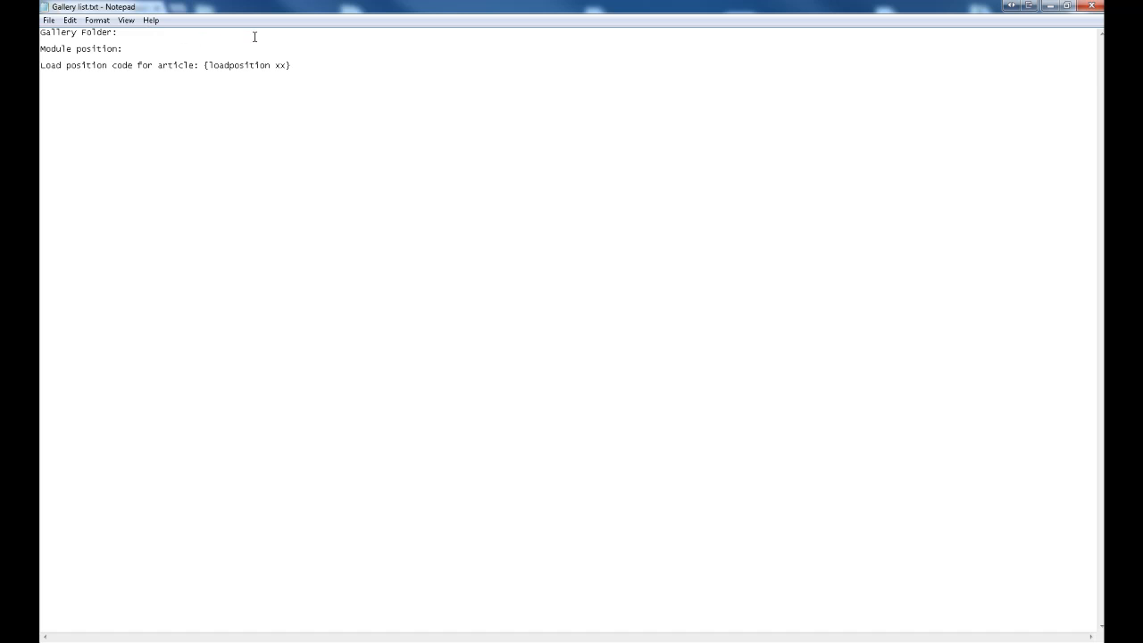
key("ctrl+v")
key("Tab")
key("Tab")
key("Tab")
key("Tab")
key("Tab")
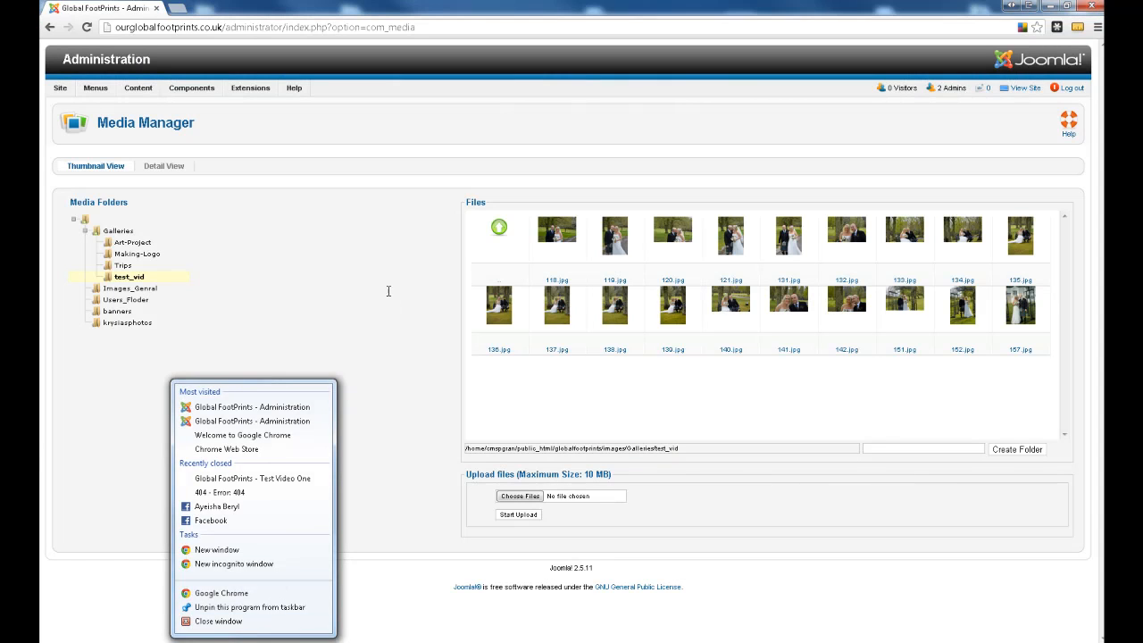
left_click(390, 291)
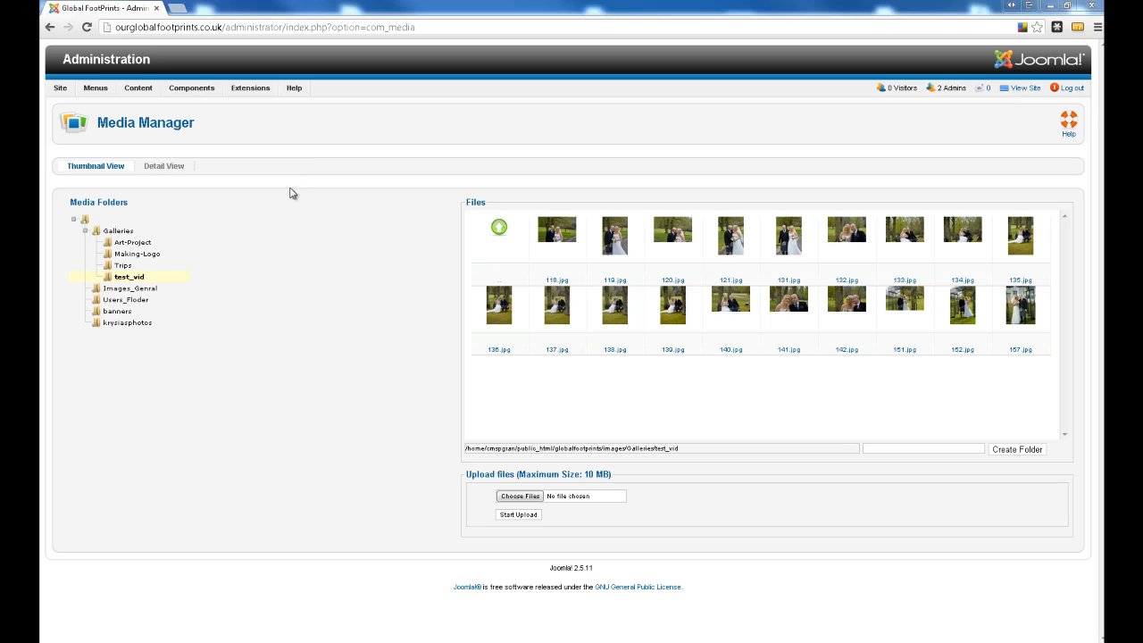
- Open the Article Manager and filter the article list by the Gallery category
left_click(125, 68)
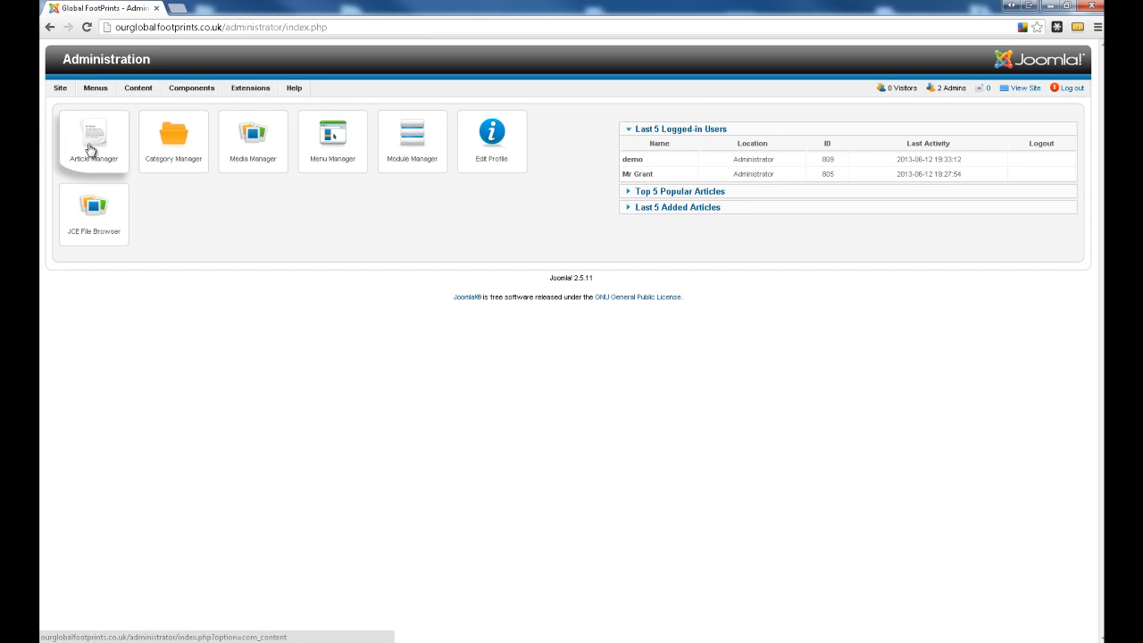
left_click(89, 149)
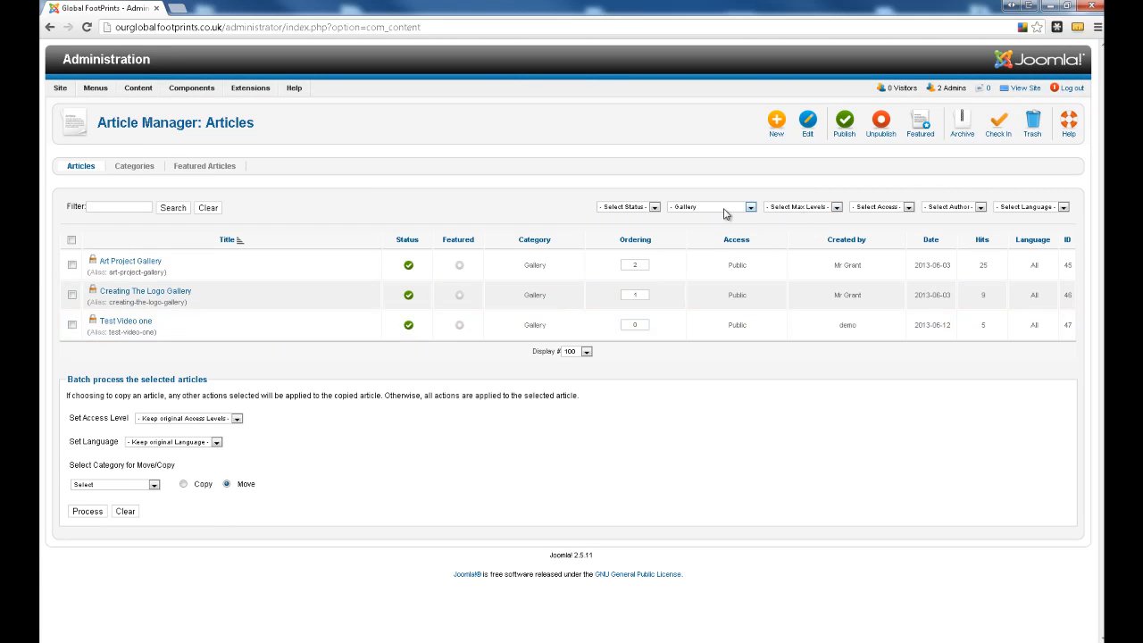
left_click(724, 214)
left_click(726, 218)
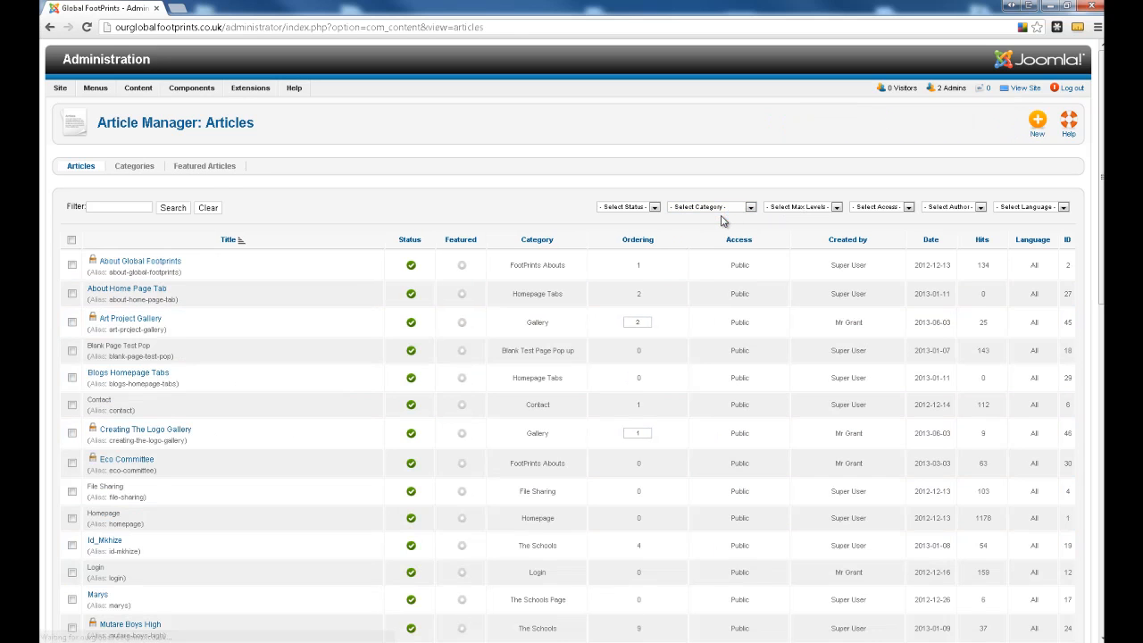
left_click(715, 208)
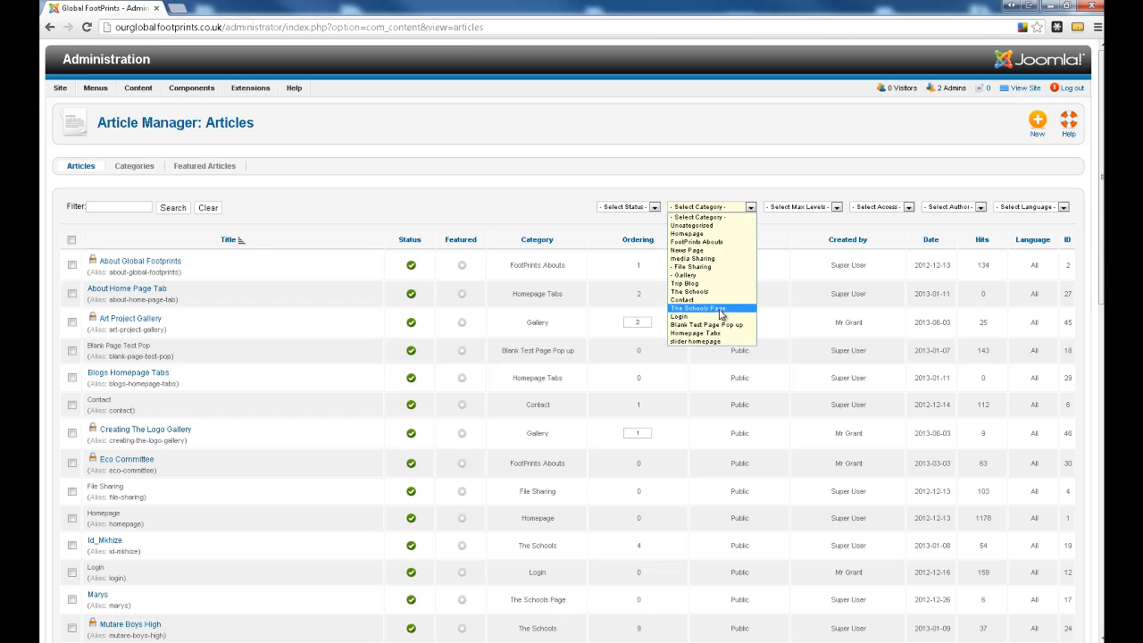
left_click(713, 275)
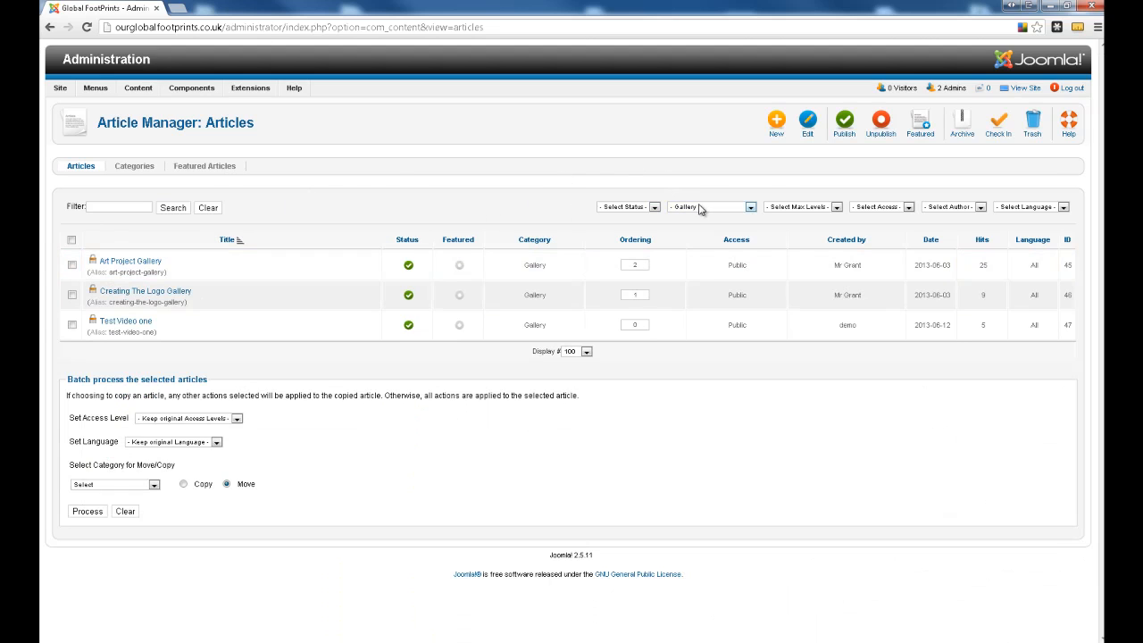
- Create an article titled "Wedding 19-06-2013" in the Gallery category with a blank body, save it, and publish it
left_click(776, 128)
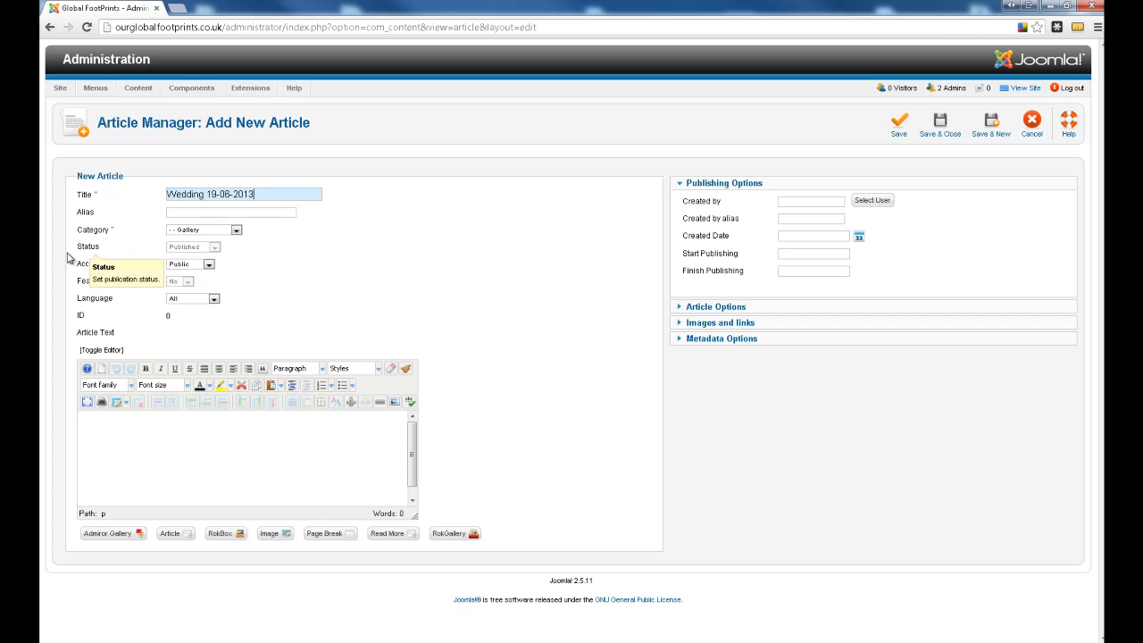
mouse_move(95, 219)
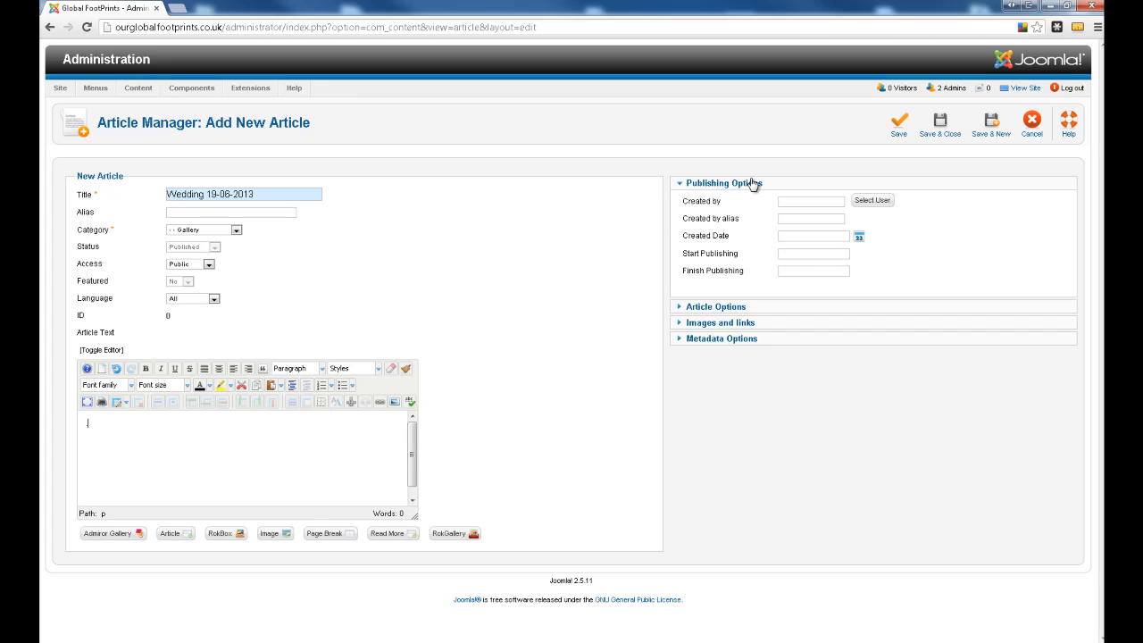
left_click(946, 124)
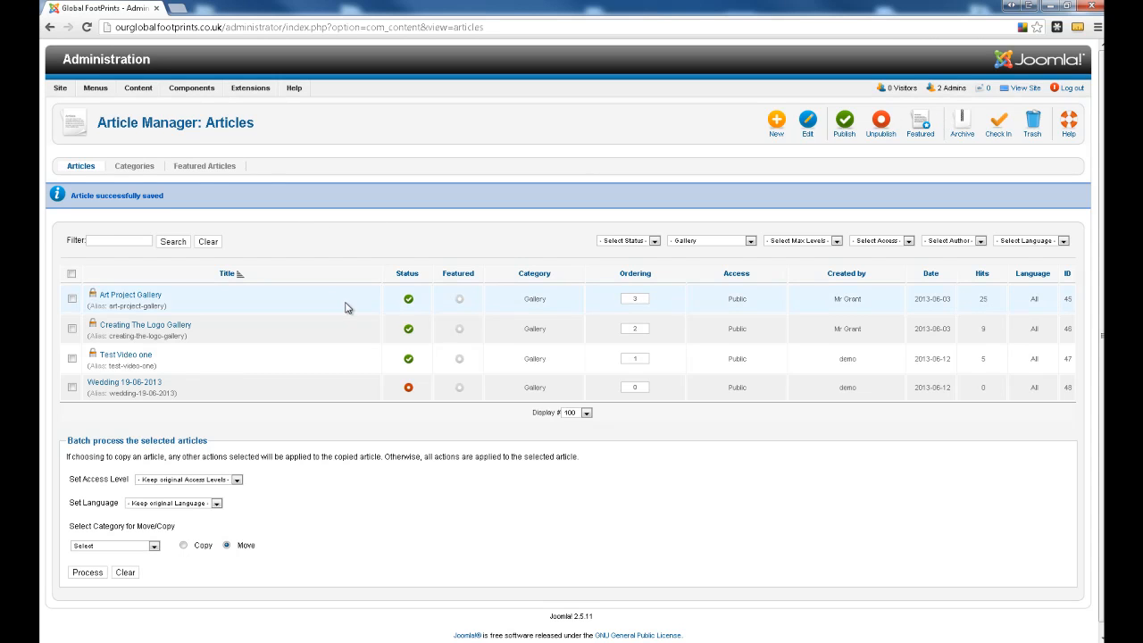
left_click(408, 390)
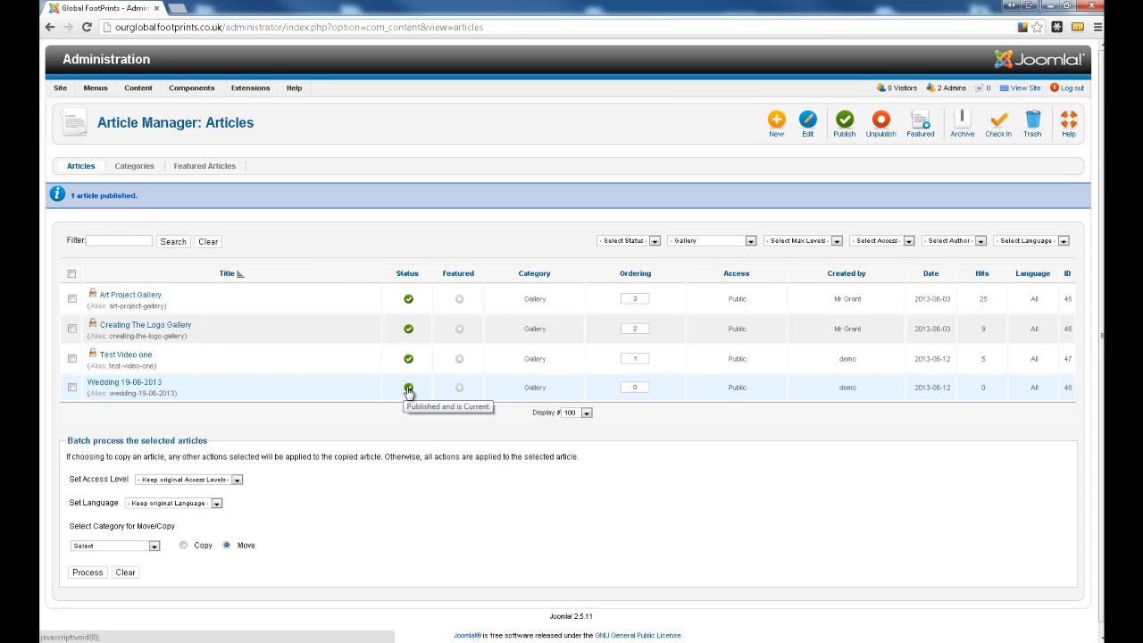
- Start a new menu item in the Main Menu and set its type to Single Article
left_click(105, 62)
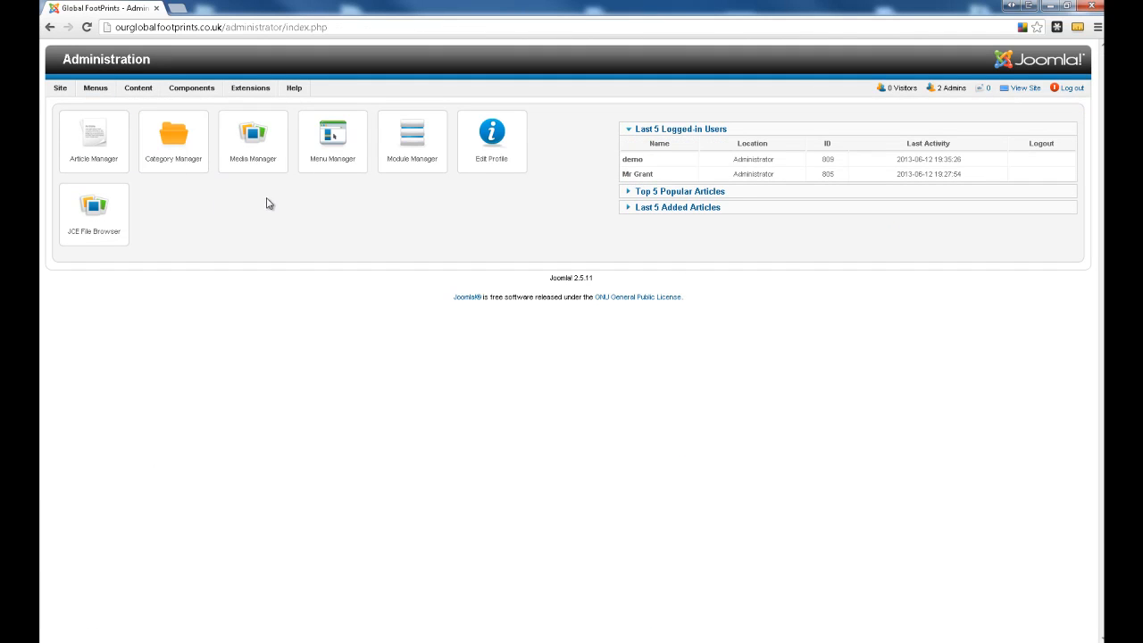
left_click(330, 145)
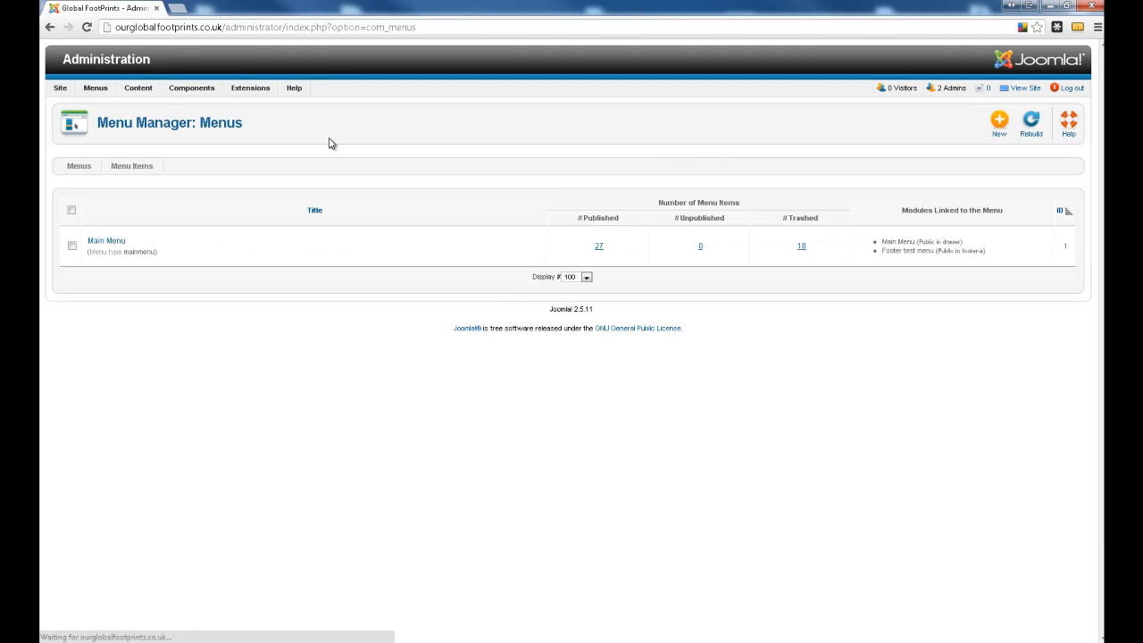
left_click(115, 242)
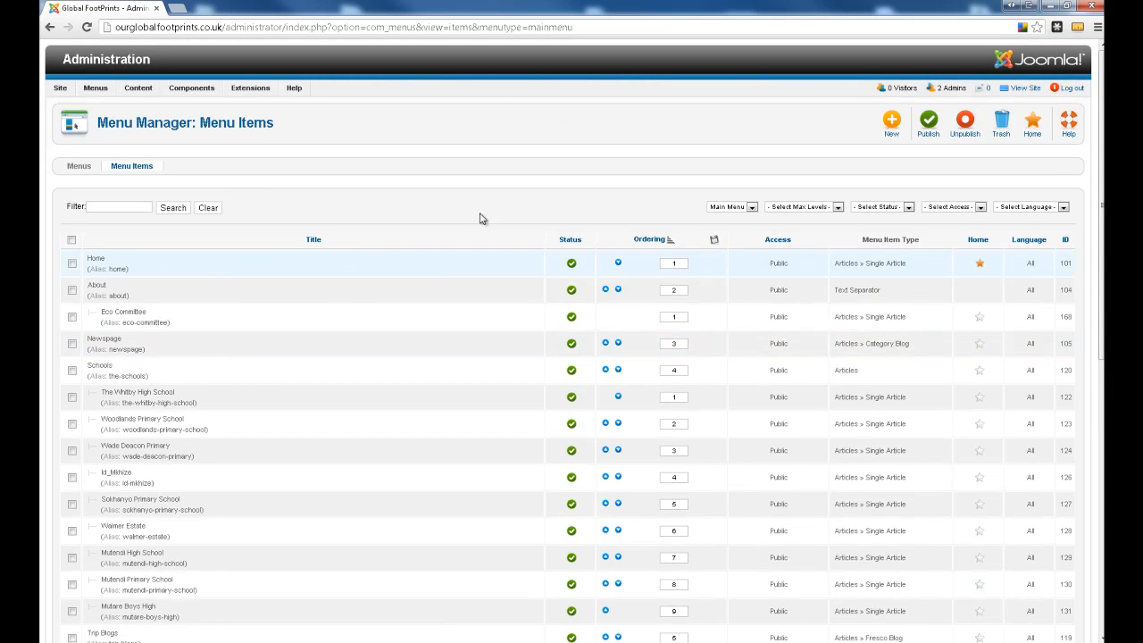
left_click(895, 124)
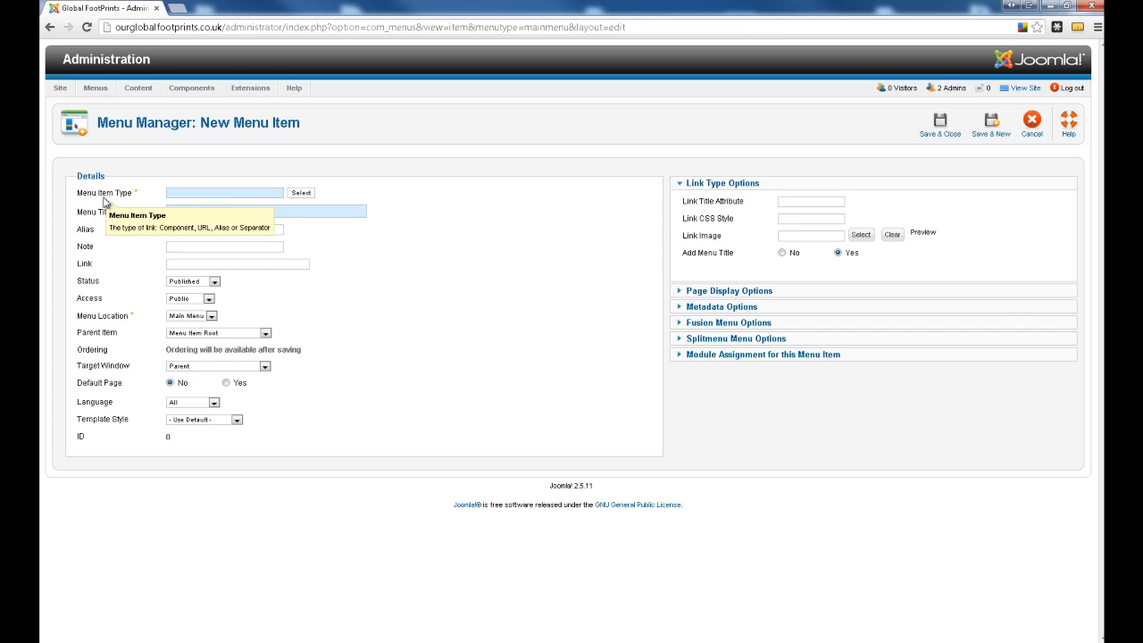
left_click(301, 193)
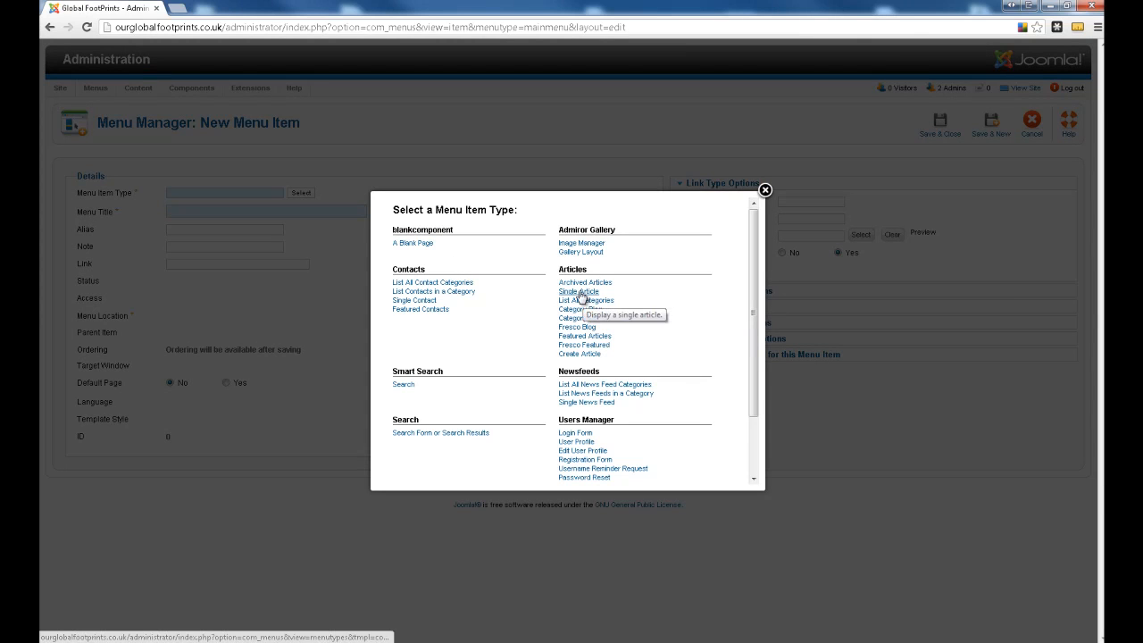
left_click(579, 292)
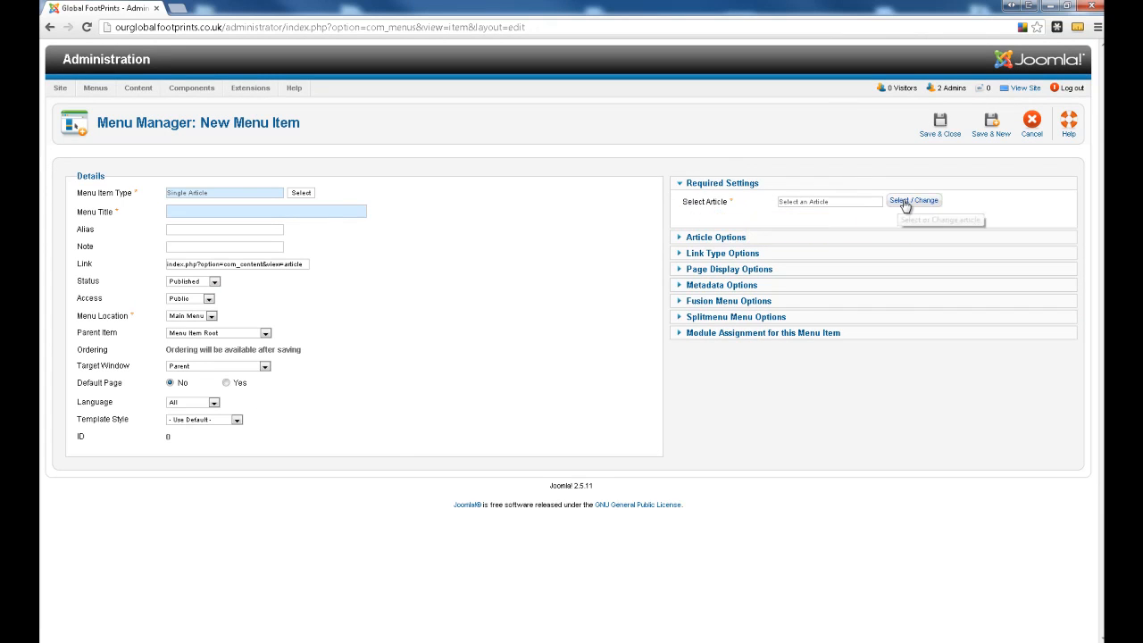
- Link the menu item to the "Wedding 19-06-2013" article, filtering the article choices by the Gallery category
left_click(904, 203)
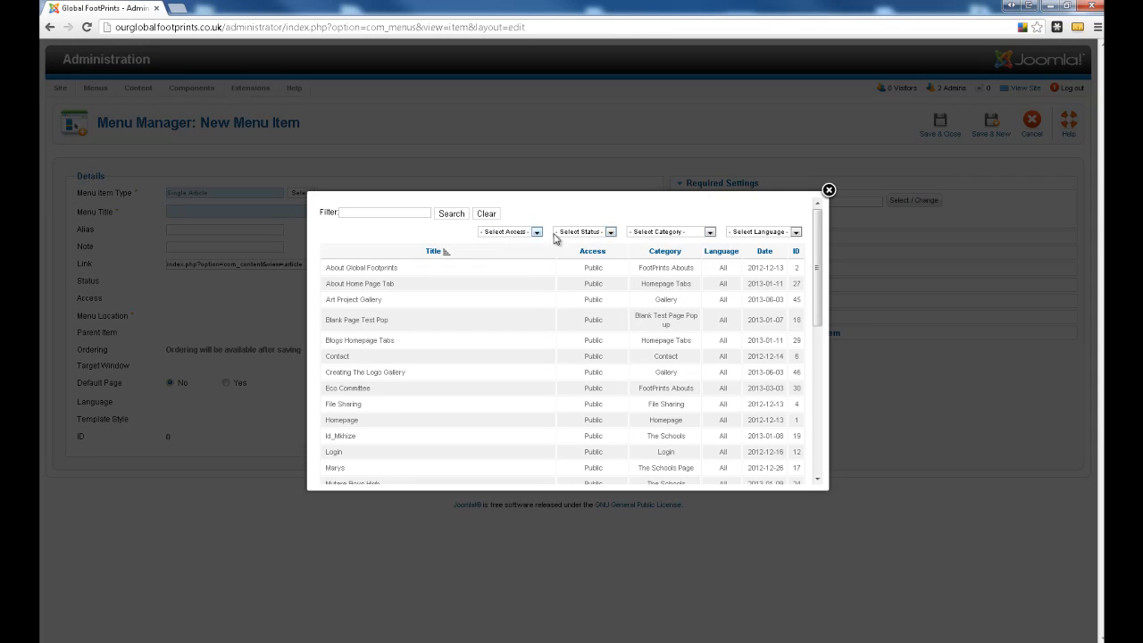
left_click(687, 235)
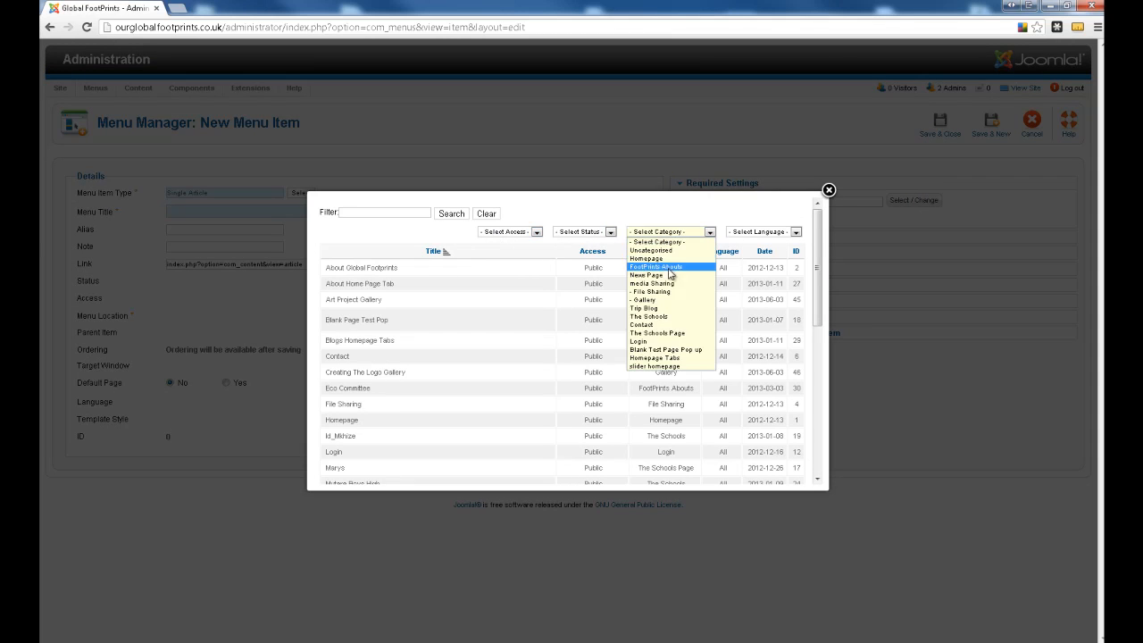
left_click(674, 300)
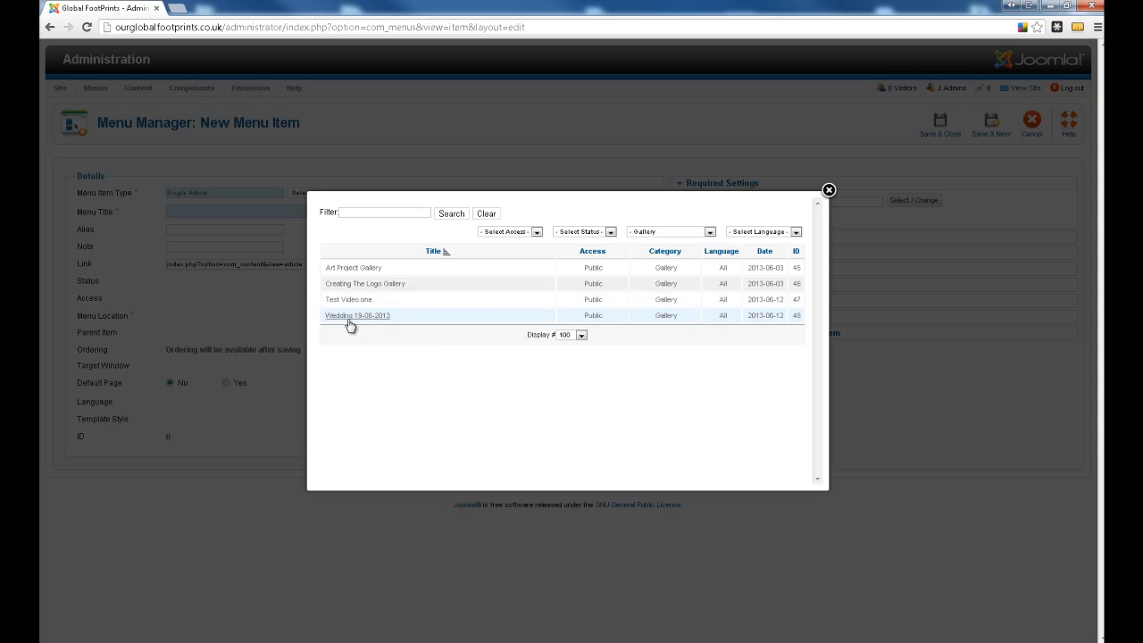
left_click(344, 317)
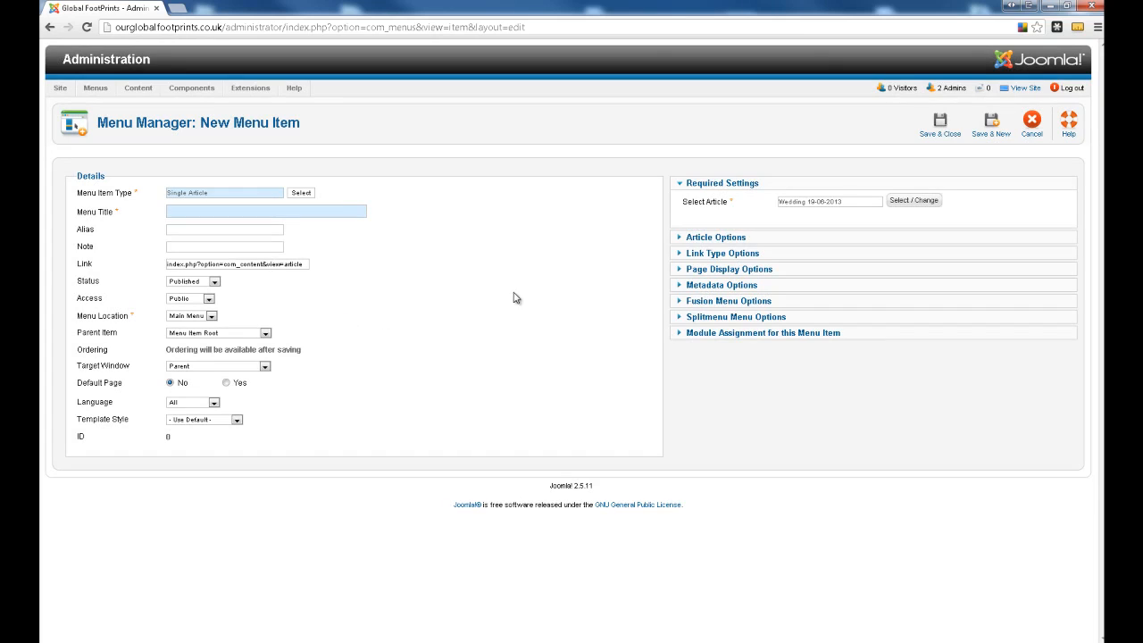
- Set the menu item's title to "Wedding 19-06-2013"
left_click(192, 209)
type("Wedding")
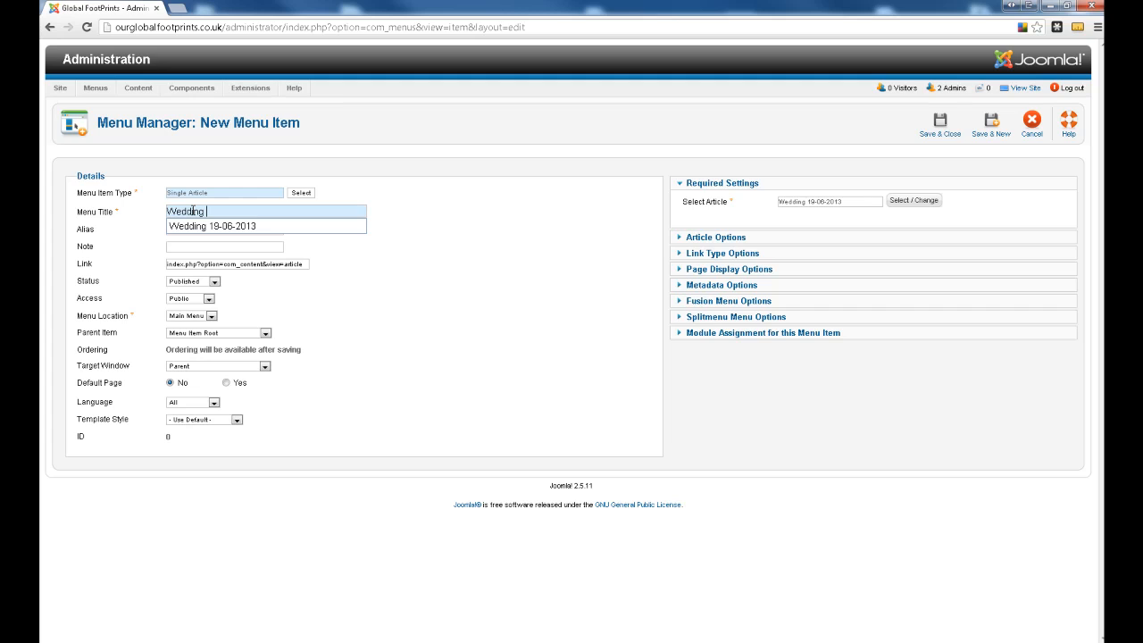
key("Down")
key("Return")
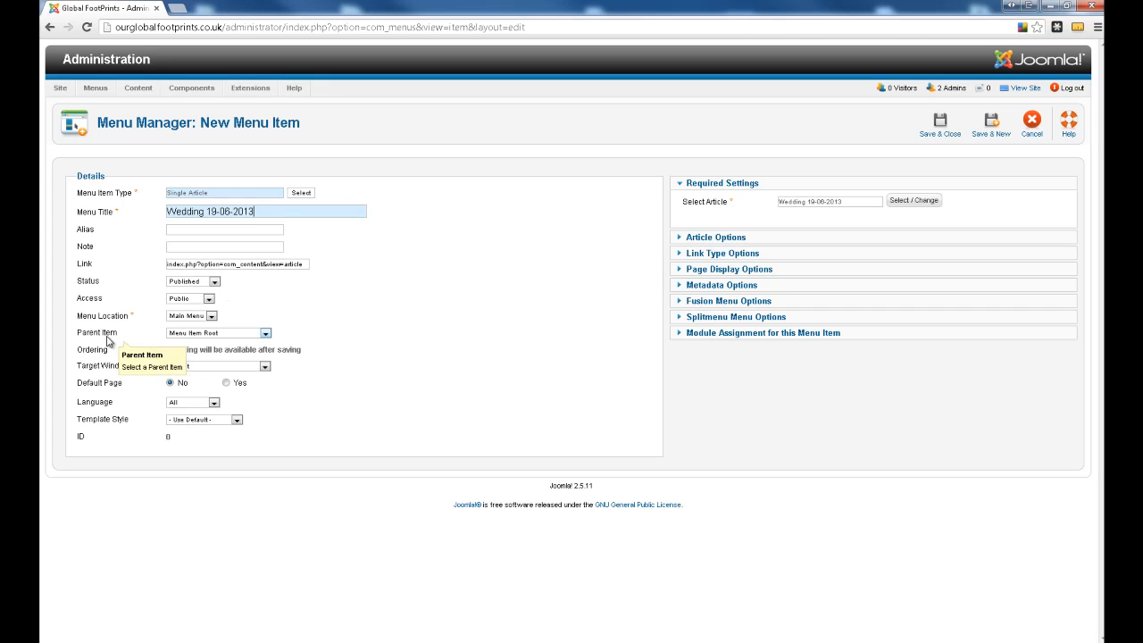
- Set the menu item's parent to Gallery, save it, and return to the administration control panel
left_click(205, 333)
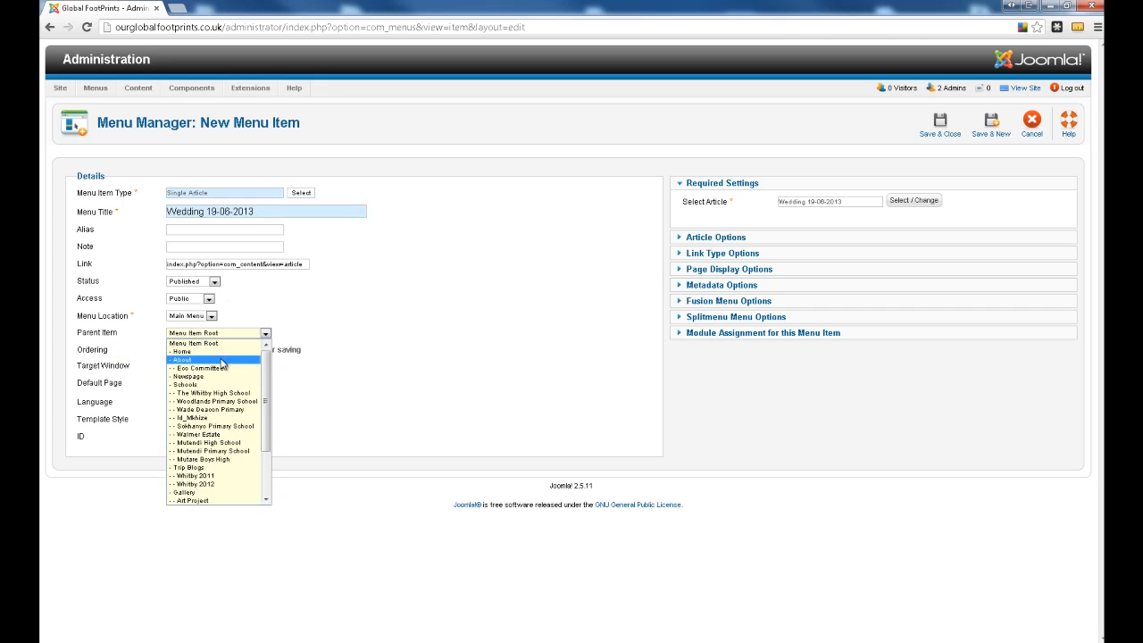
scroll(228, 366, "down", 3)
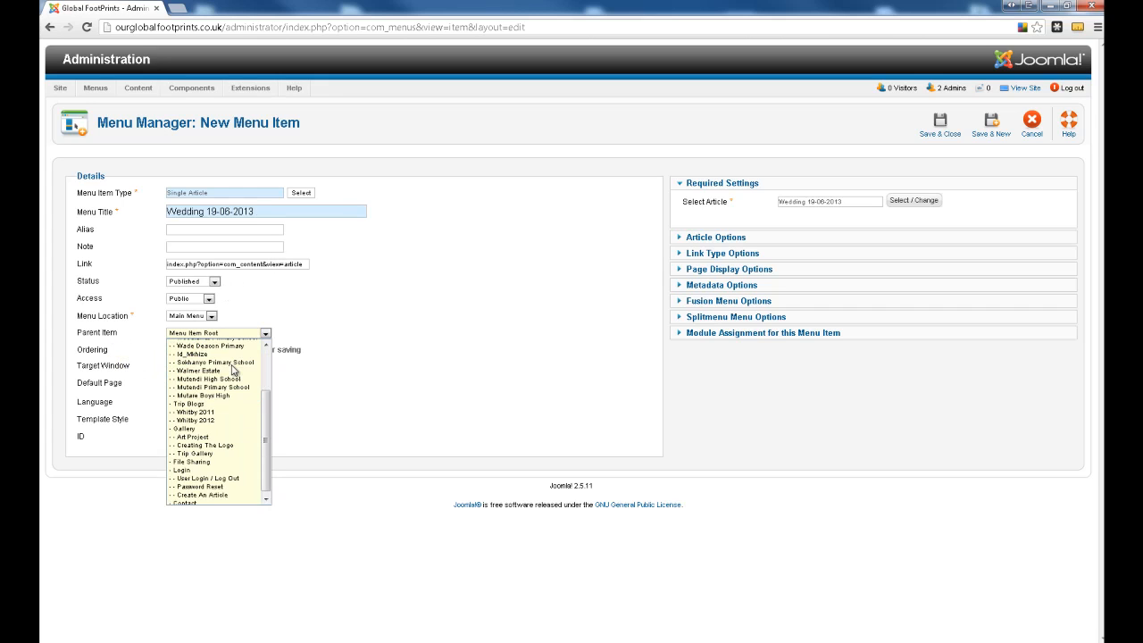
left_click(230, 428)
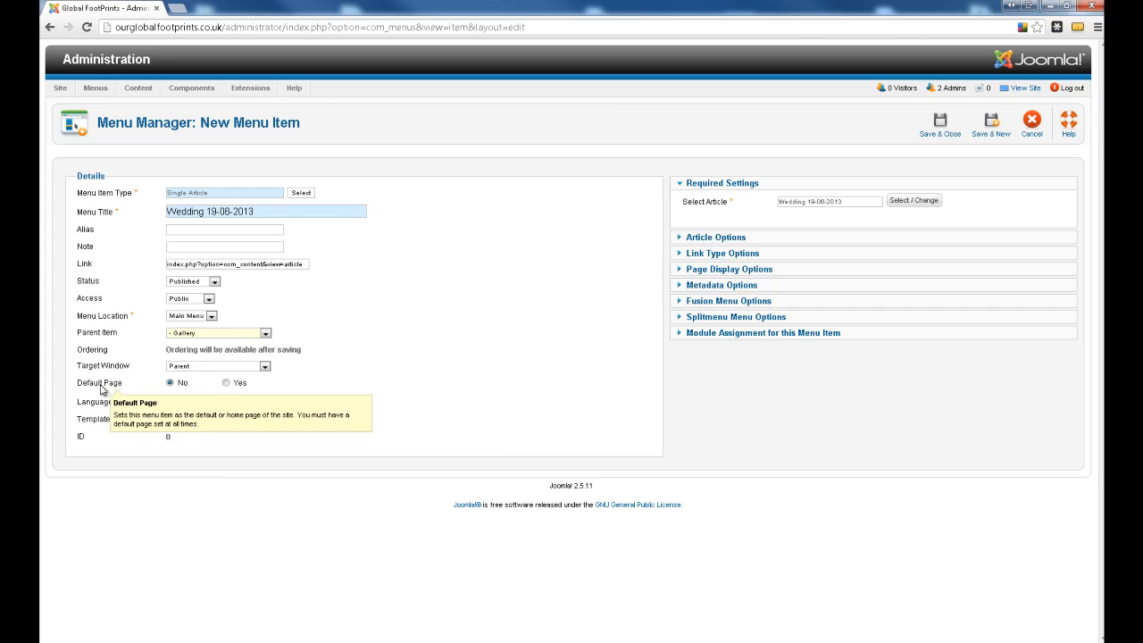
left_click(993, 132)
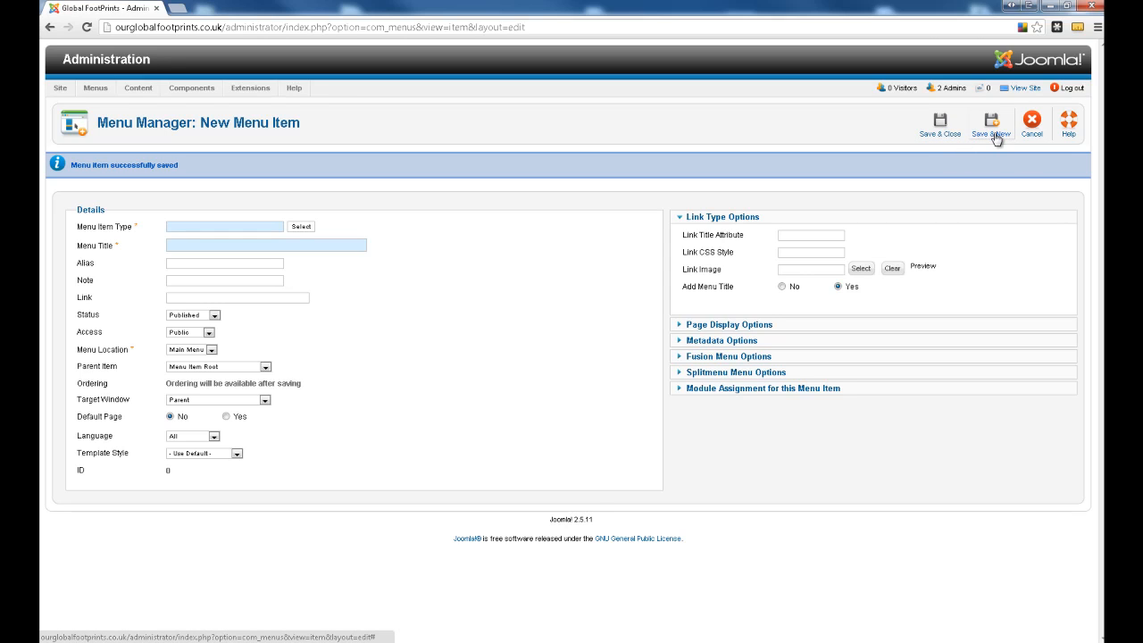
left_click(1032, 125)
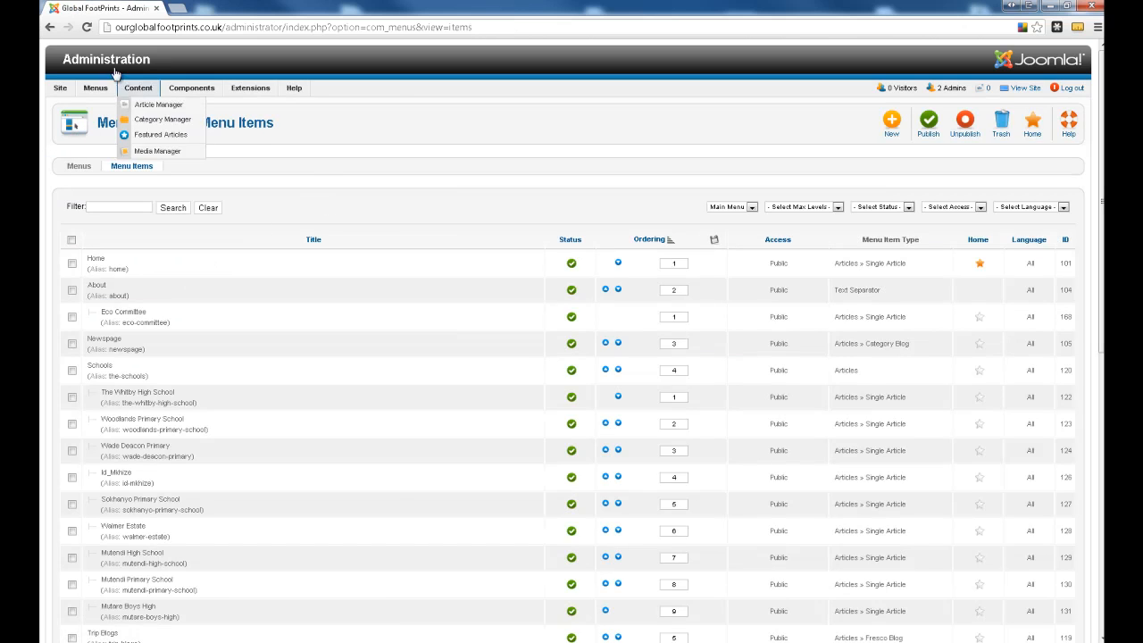
left_click(107, 61)
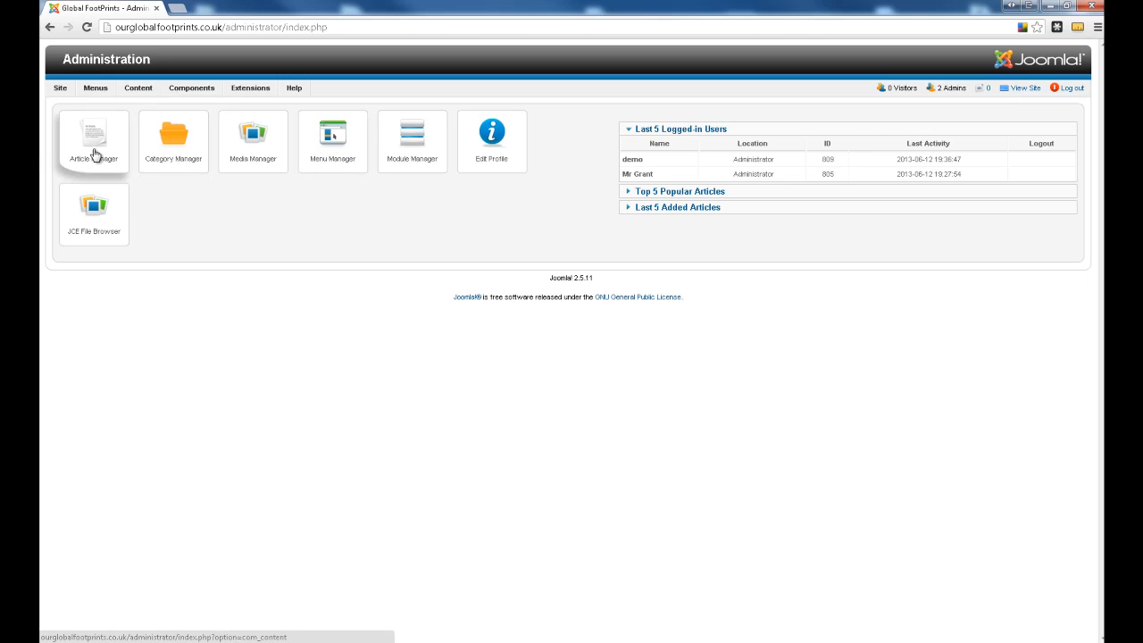
- Create a sigplus module titled "Wedding 19-06-2013", with its title hidden and its position set to wedding-19-06-2013
left_click(423, 150)
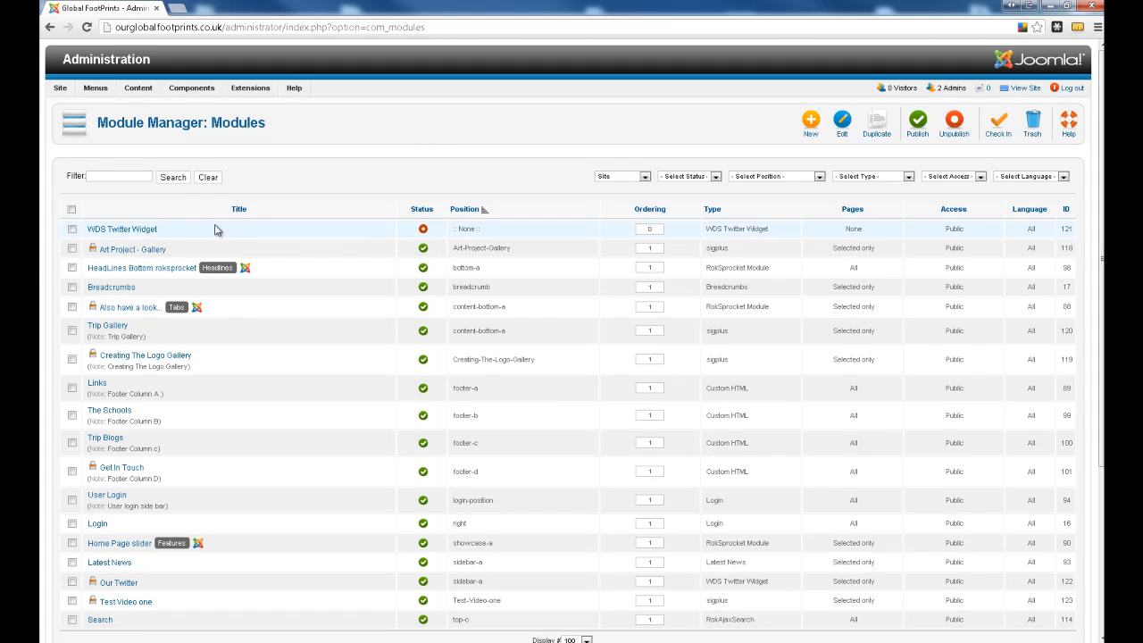
left_click(808, 126)
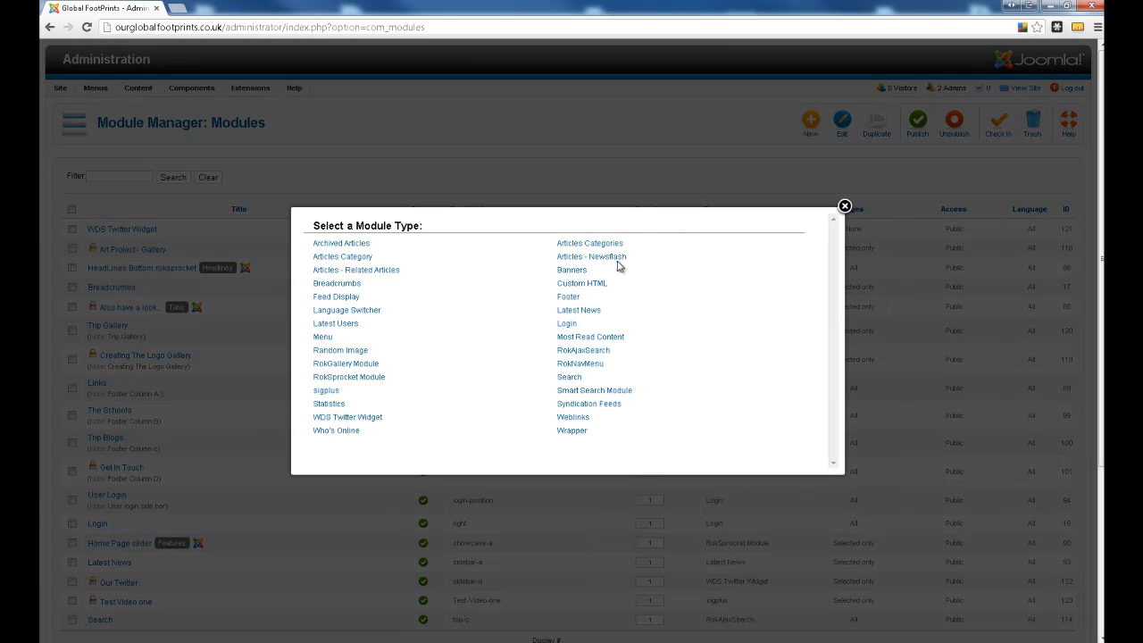
left_click(323, 391)
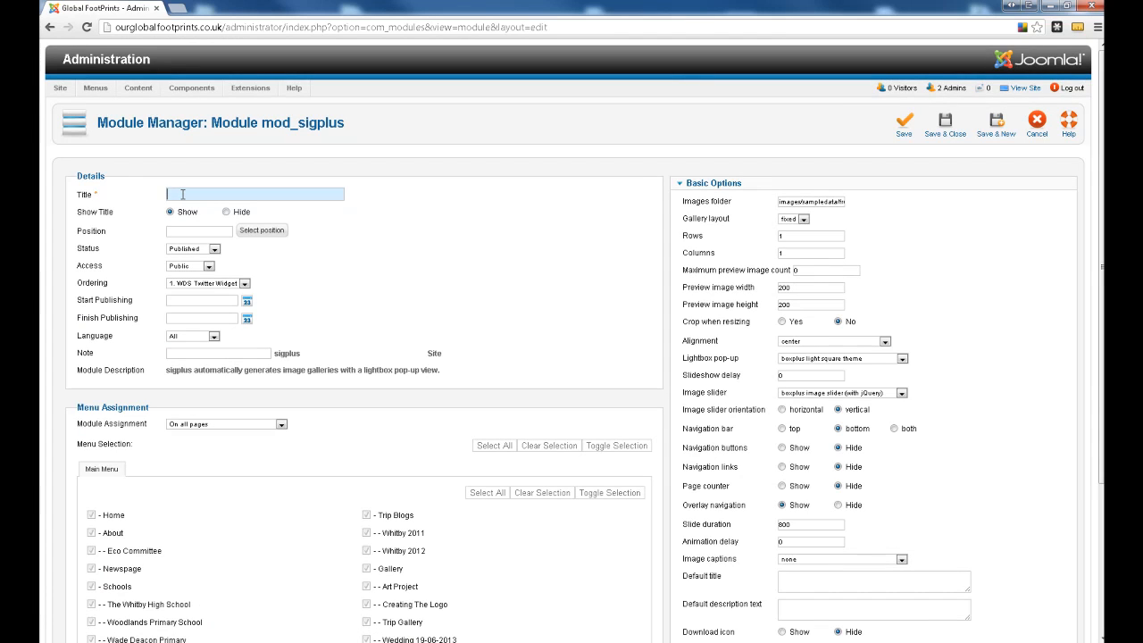
type("We")
key("Down")
key("Return")
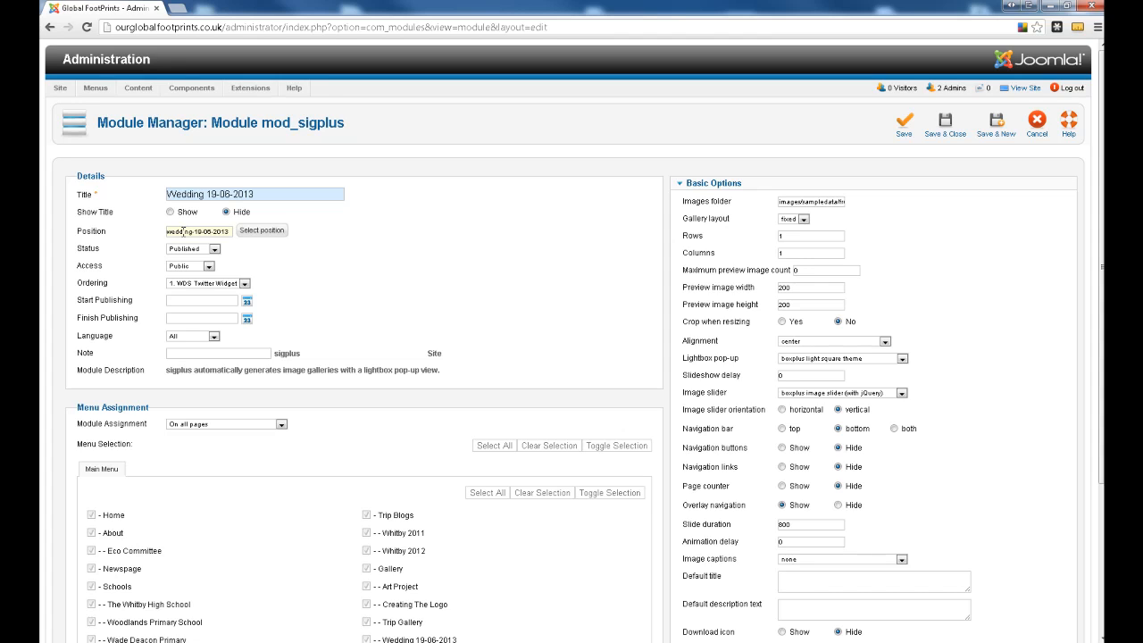
- Record the module position name wedding-19-06-2013 beside "Module position:" in the Notepad file Gallery list.txt and return to the module form
triple_click(183, 231)
right_click(183, 233)
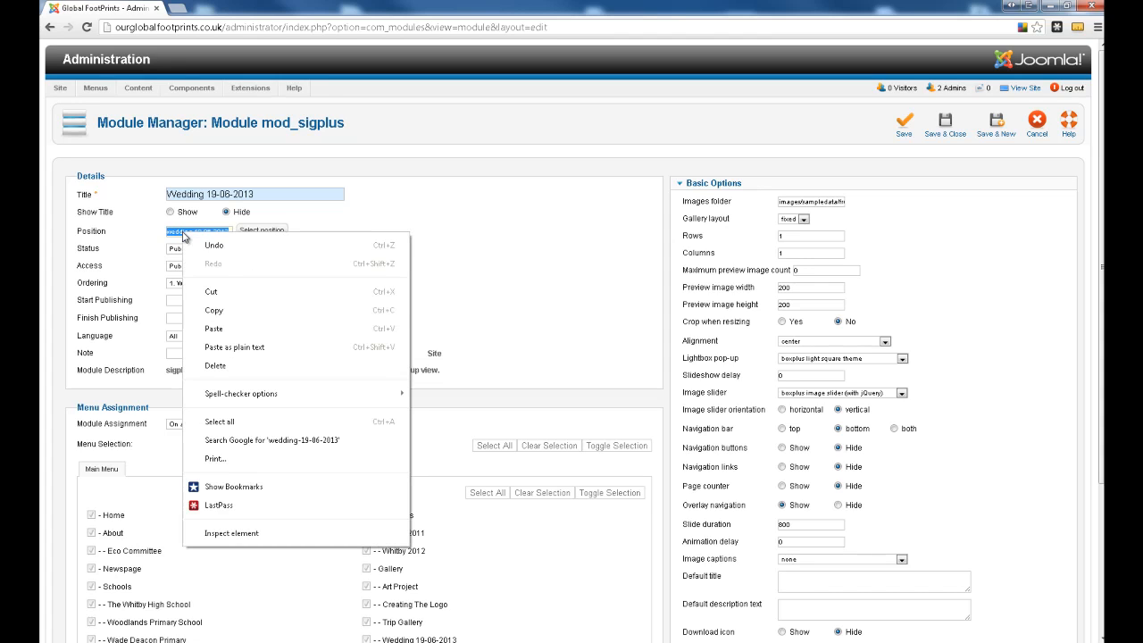
left_click(235, 310)
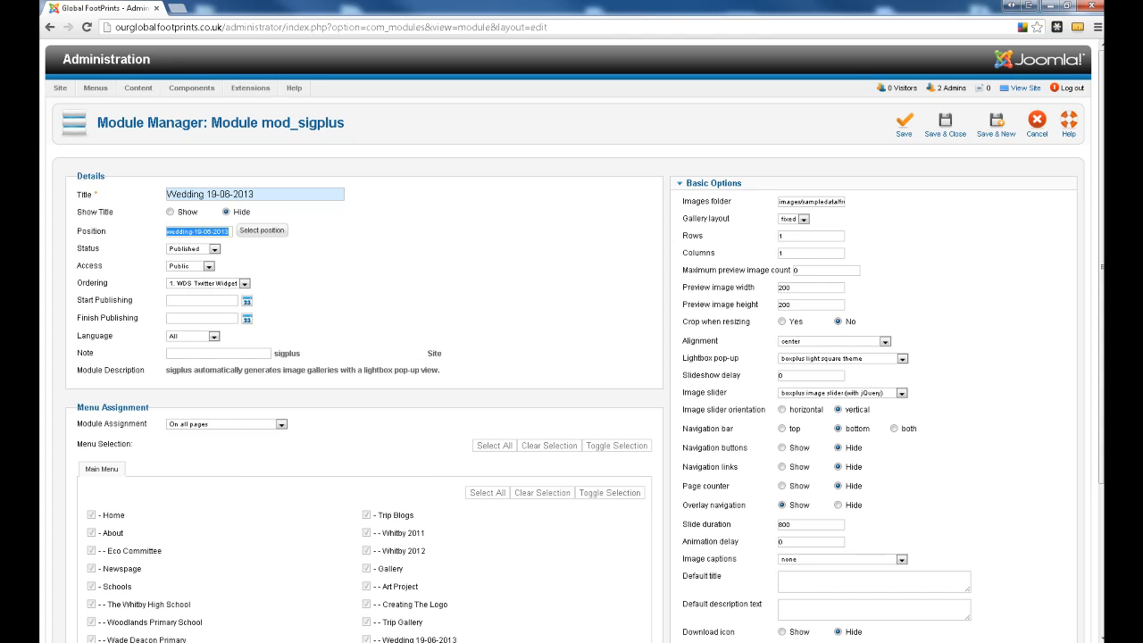
key("alt+Tab")
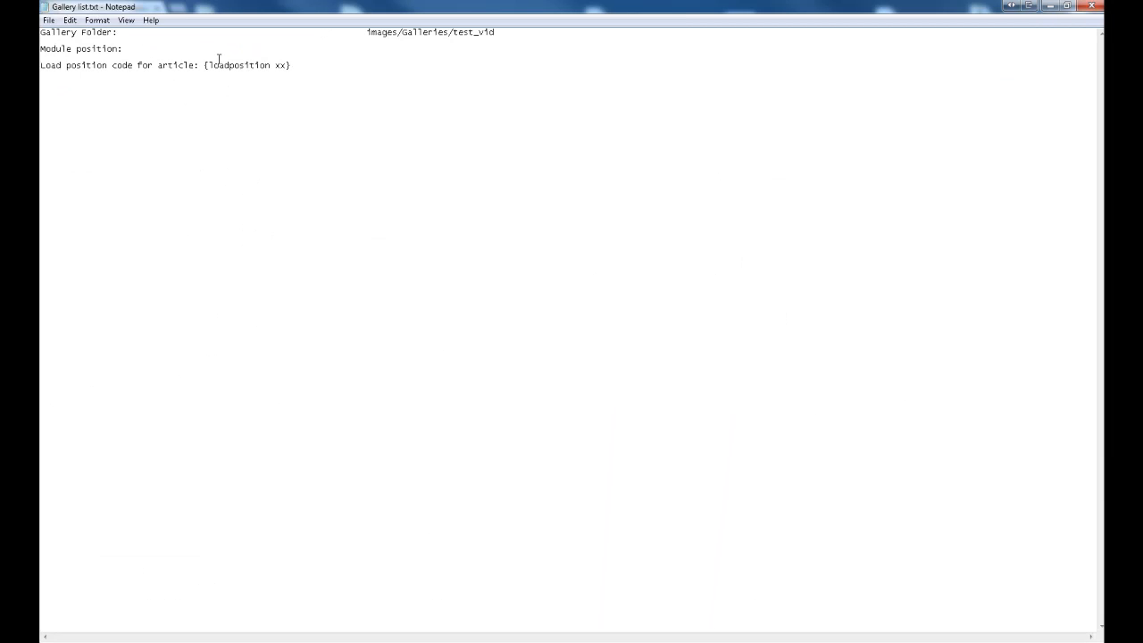
key("ctrl+v")
key("alt+Tab")
key("ctrl+v")
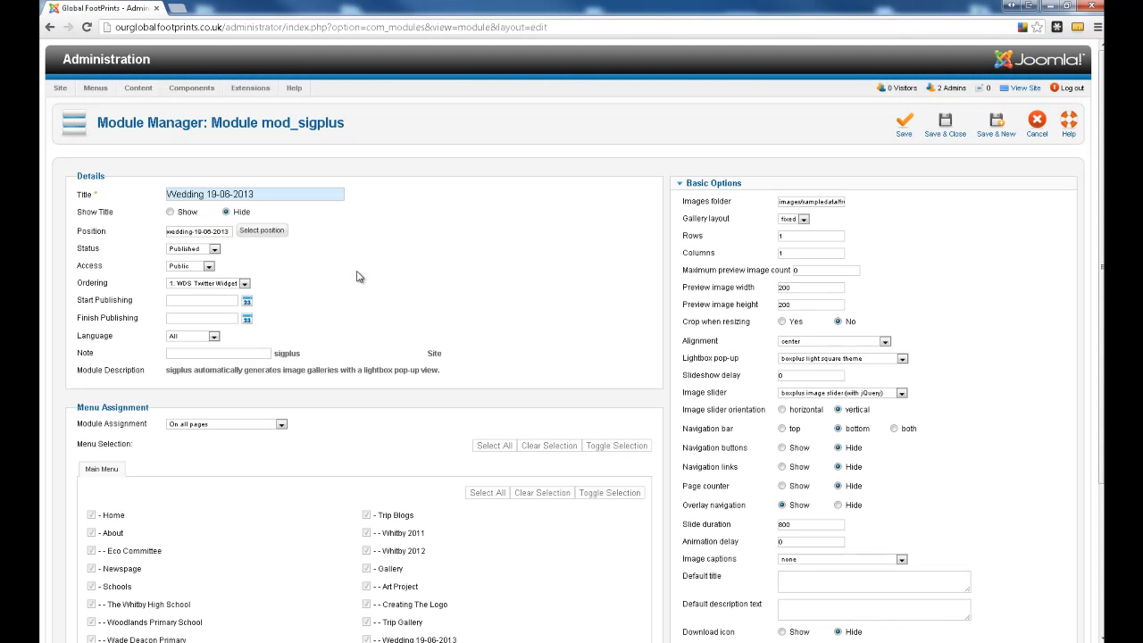
- Assign the module only to selected pages, choosing the Wedding 19-06-2013 page under Gallery in the Main Menu
scroll(434, 298, "down", 1)
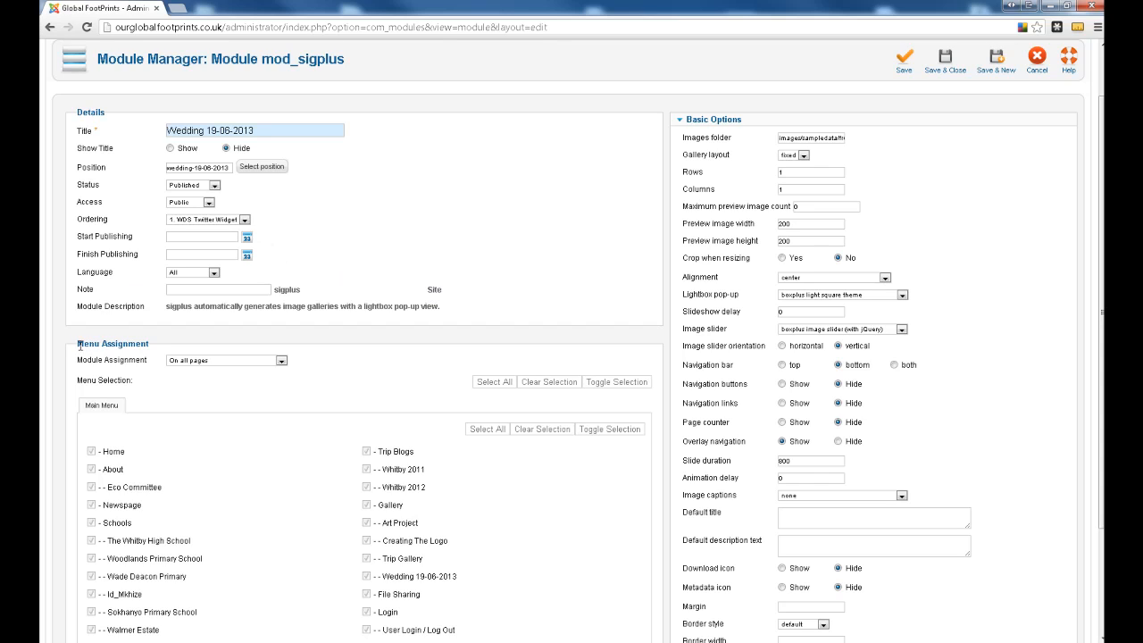
left_click(239, 362)
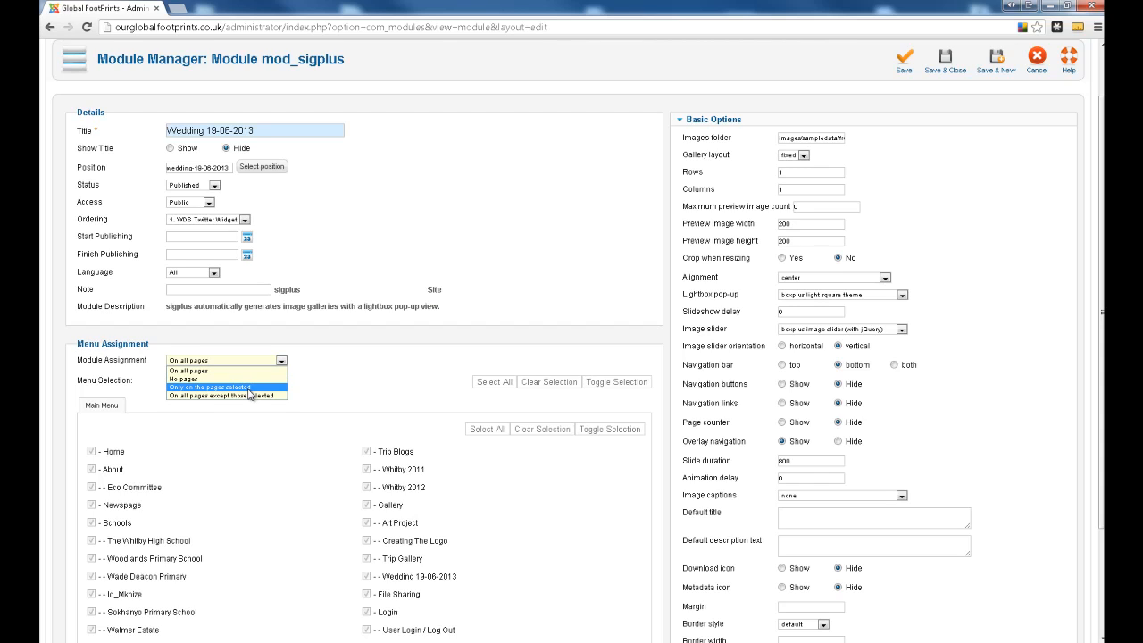
left_click(250, 388)
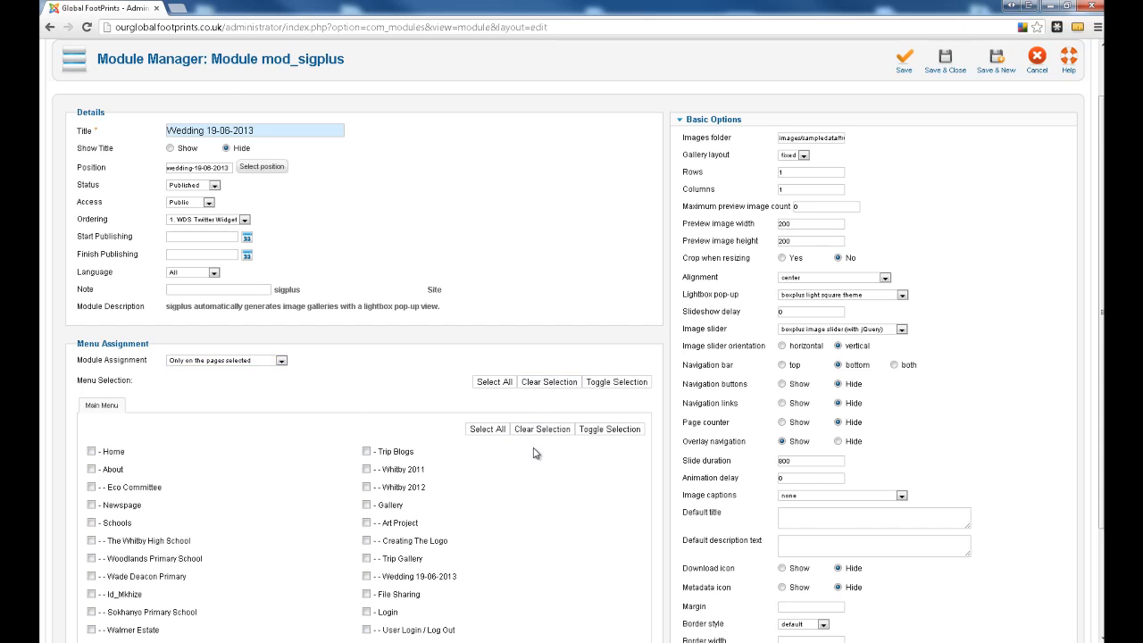
scroll(538, 453, "down", 1)
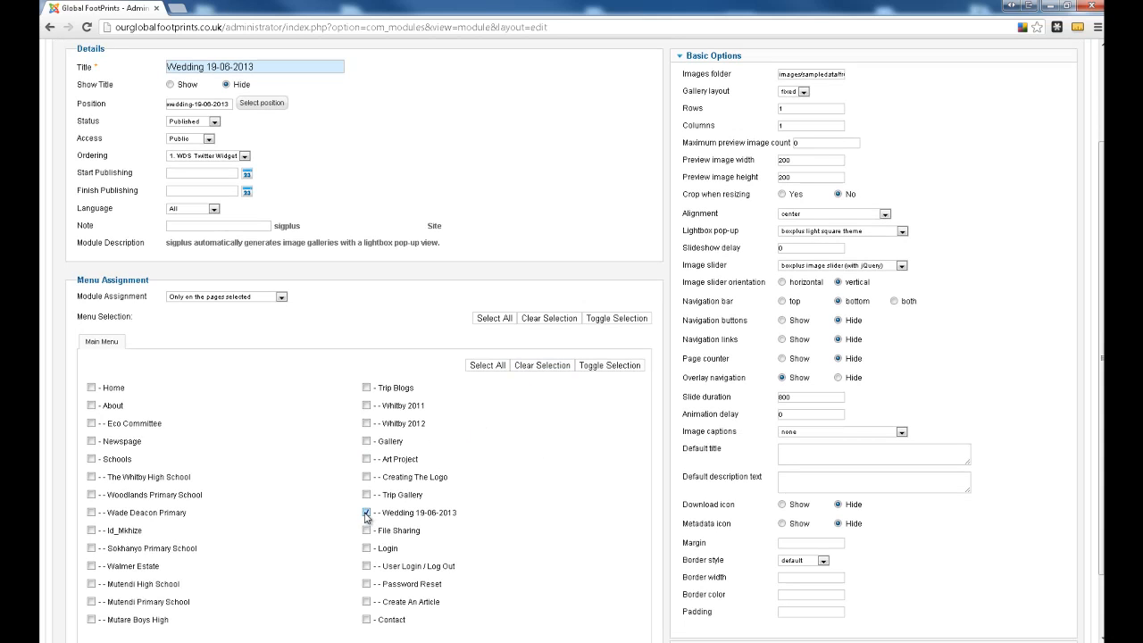
scroll(567, 520, "up", 2)
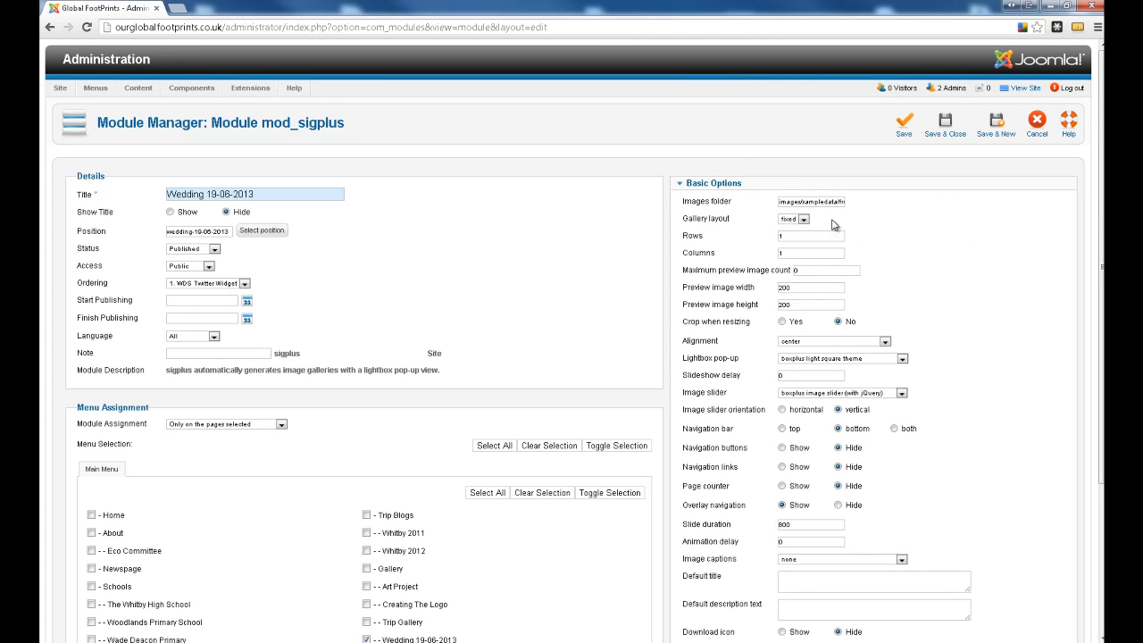
- Set the module's images folder to images/Galleries/test_vid, copying the path from the Notepad gallery list
mouse_move(694, 207)
key("alt+Tab")
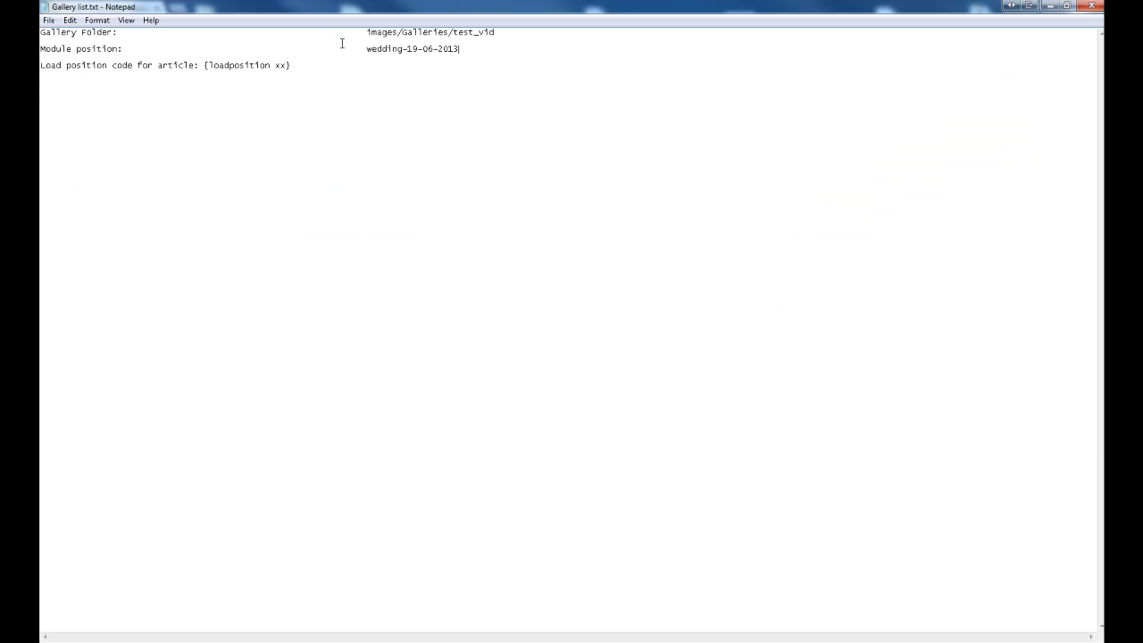
left_click_drag(364, 32, 495, 32)
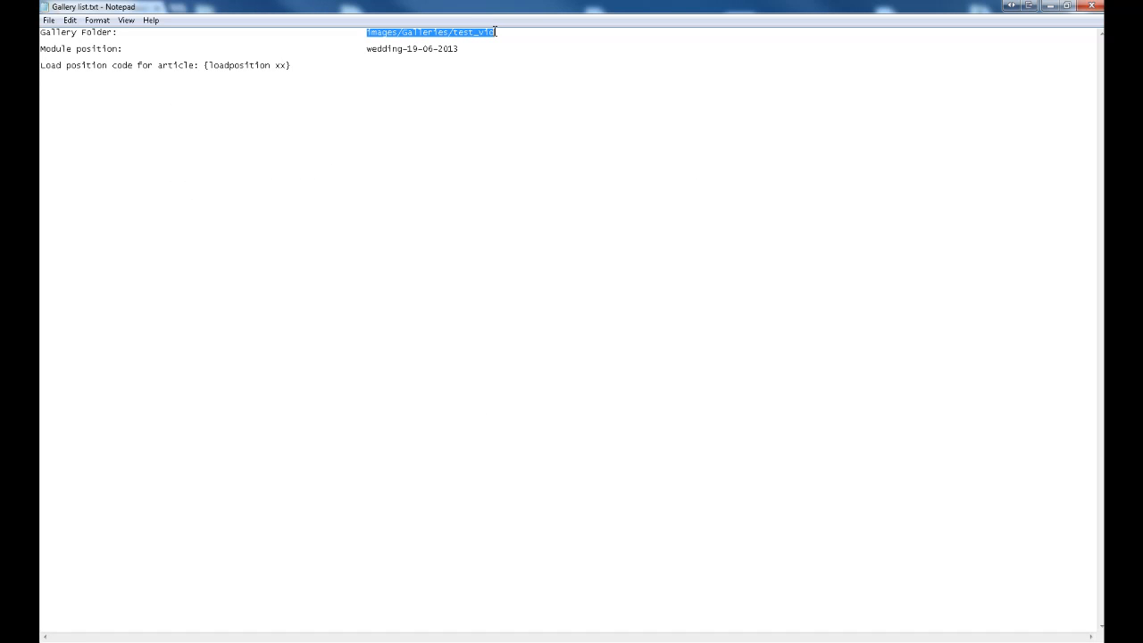
right_click(496, 31)
left_click(518, 77)
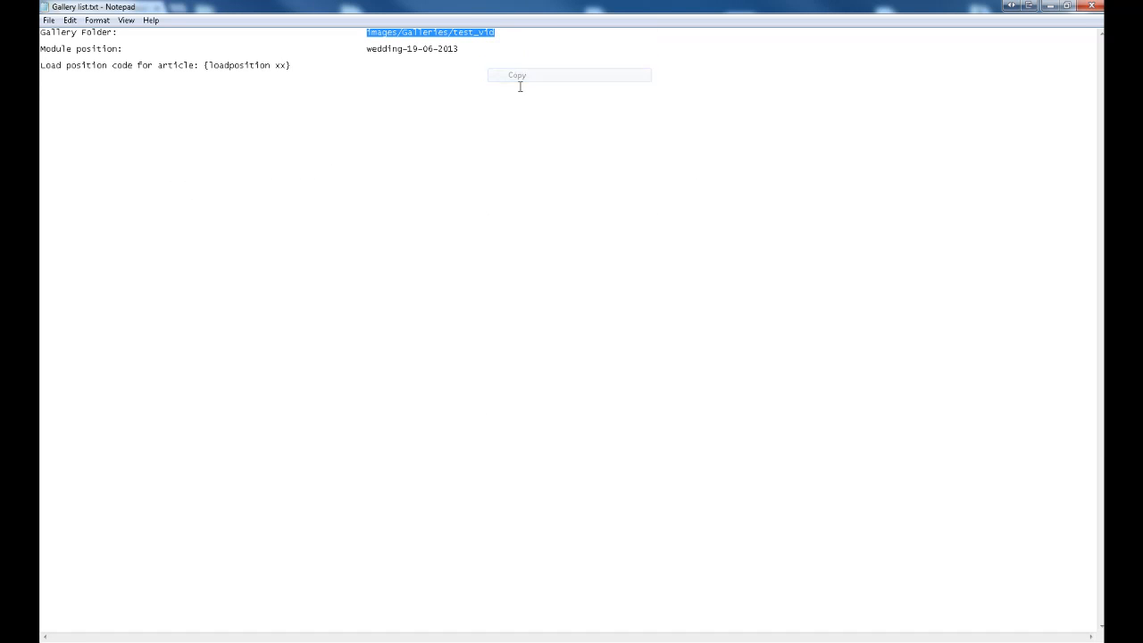
key("alt+Tab")
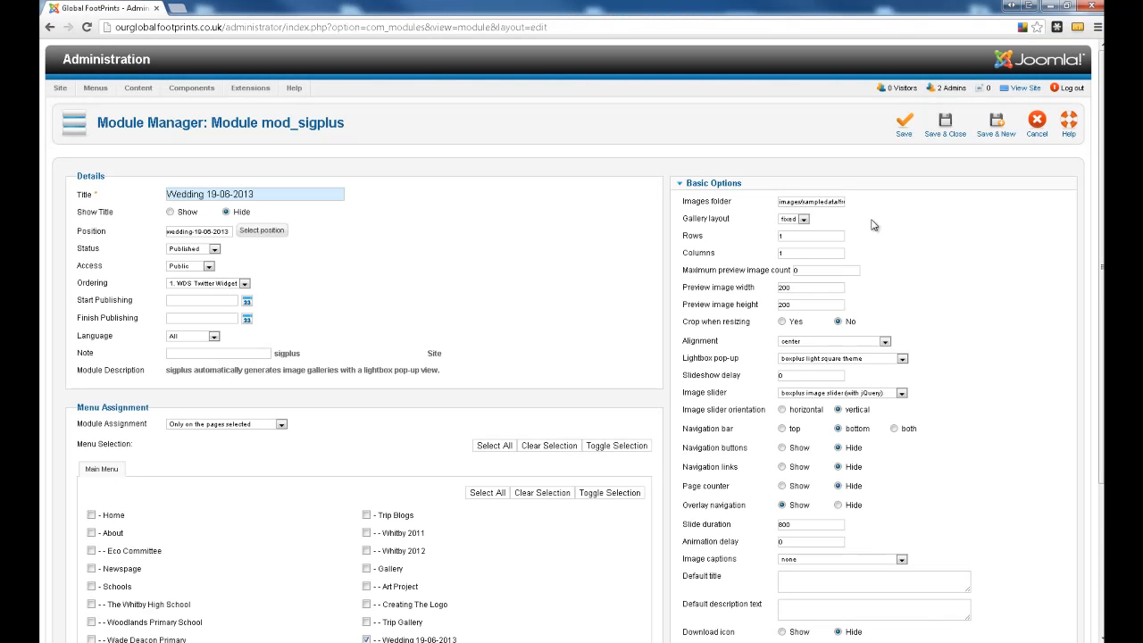
triple_click(839, 202)
key("ctrl+v")
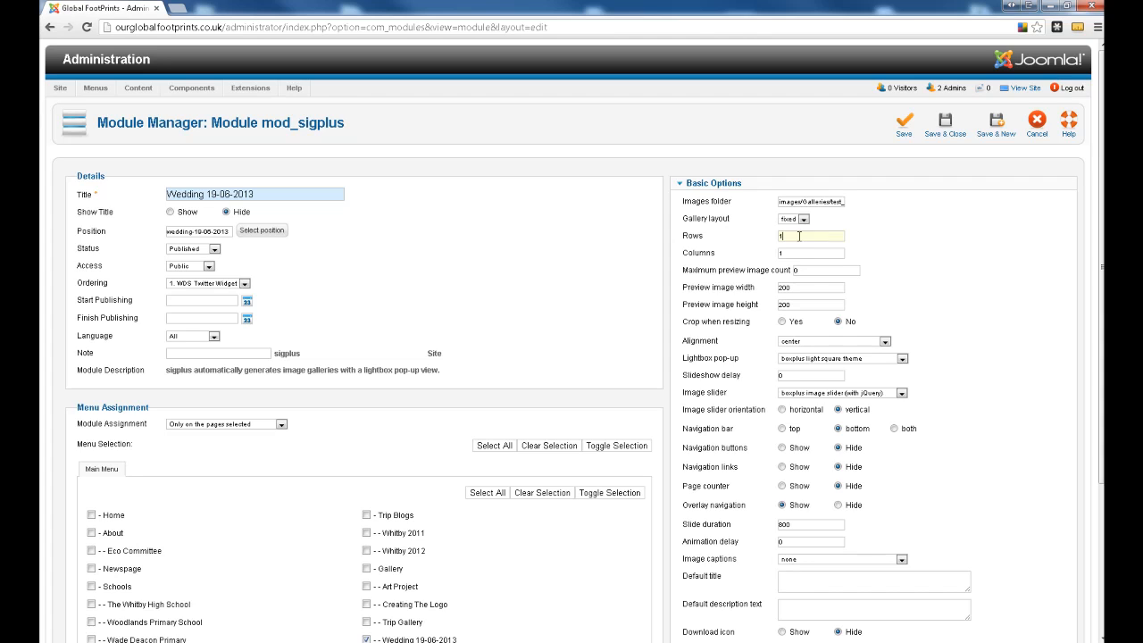
- Set the gallery layout to 3 rows and 3 columns
left_click_drag(799, 235, 748, 256)
type("3")
left_click(879, 253)
type("3")
left_click(940, 225)
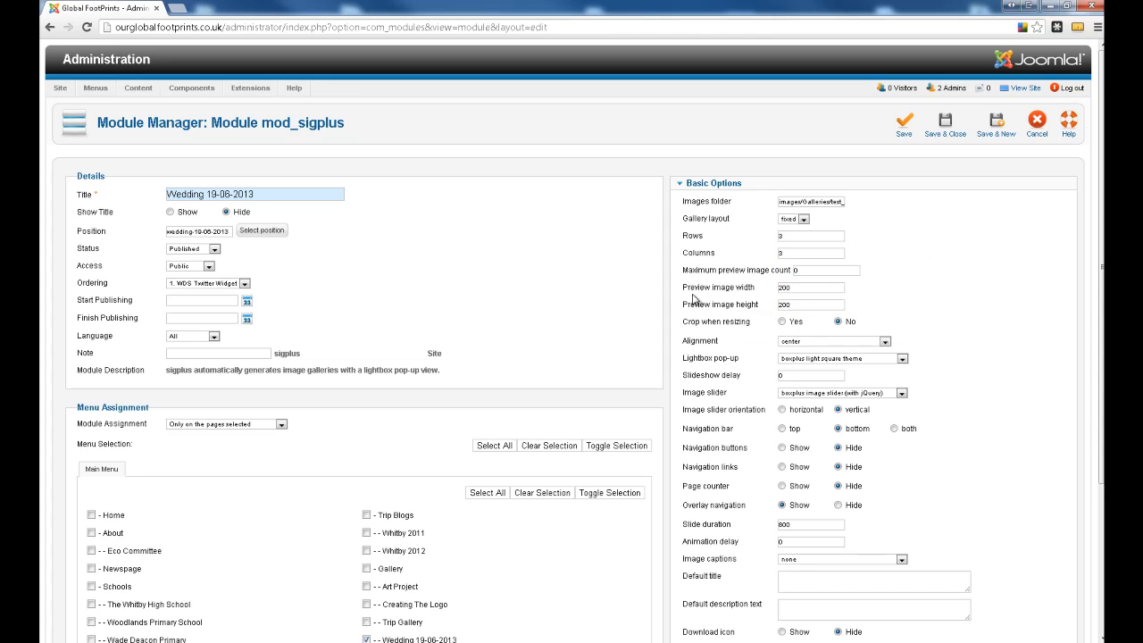
- Set the preview image width and height to 280 and enable cropping when resizing
left_click_drag(799, 288, 765, 292)
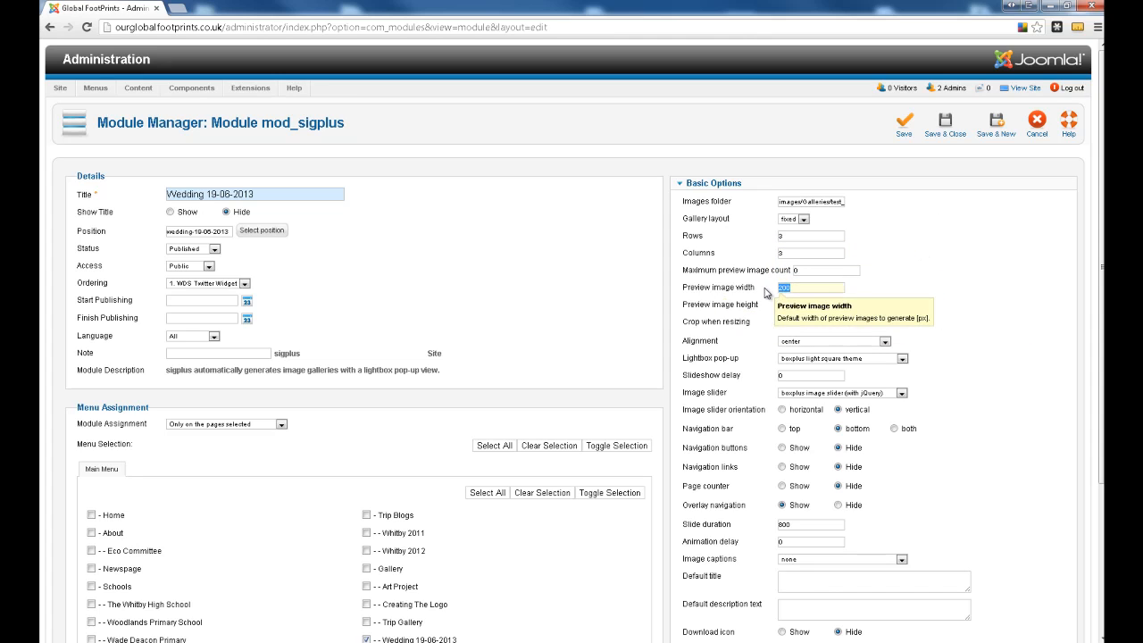
type("280")
key("Return")
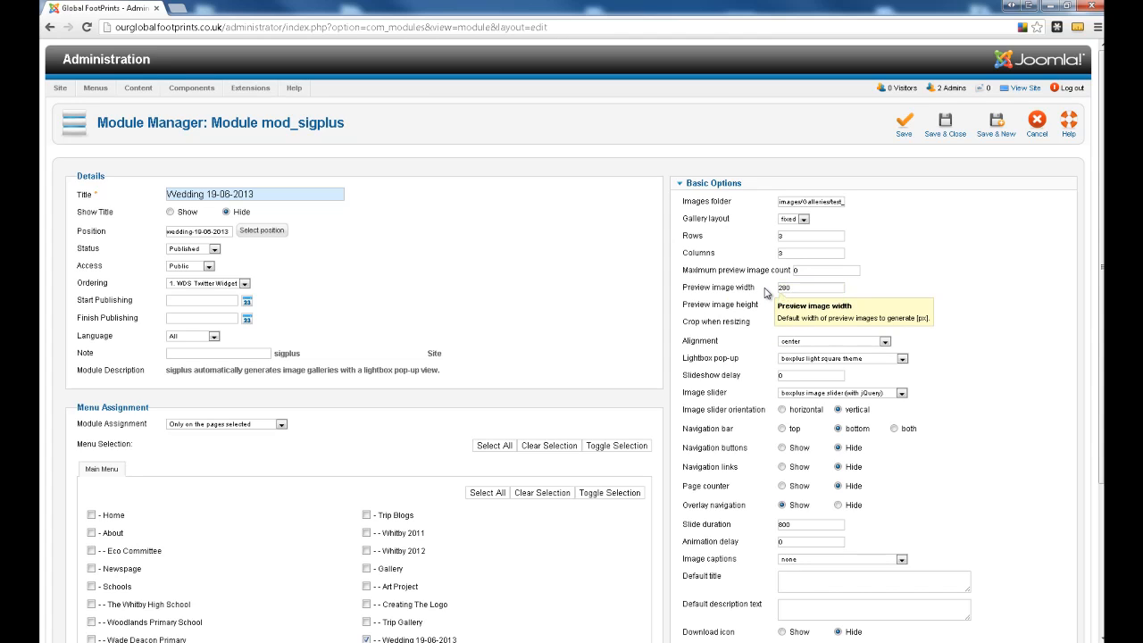
type("28")
left_click(924, 257)
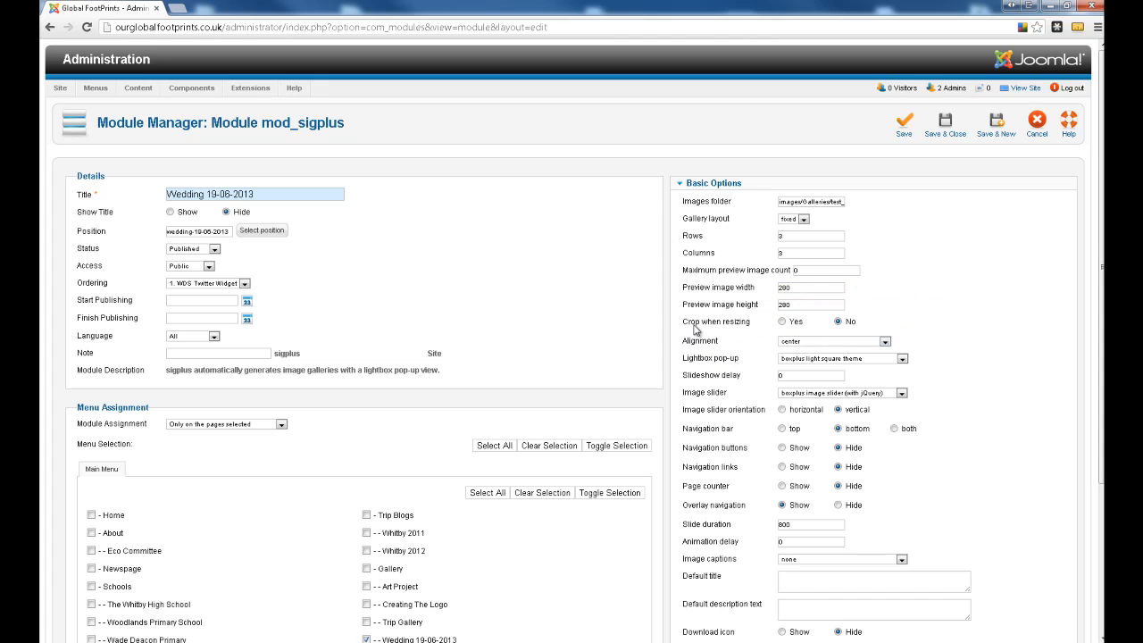
left_click(782, 322)
- Show the gallery's navigation buttons and page counter, and save and close the module
scroll(976, 324, "down", 1)
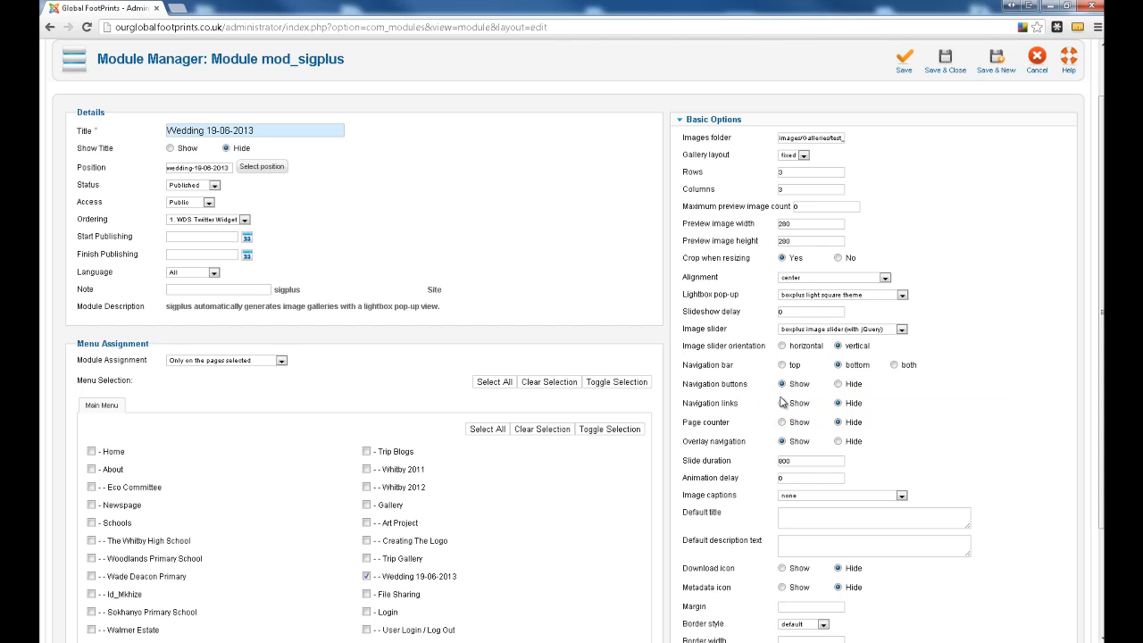
scroll(951, 455, "down", 2)
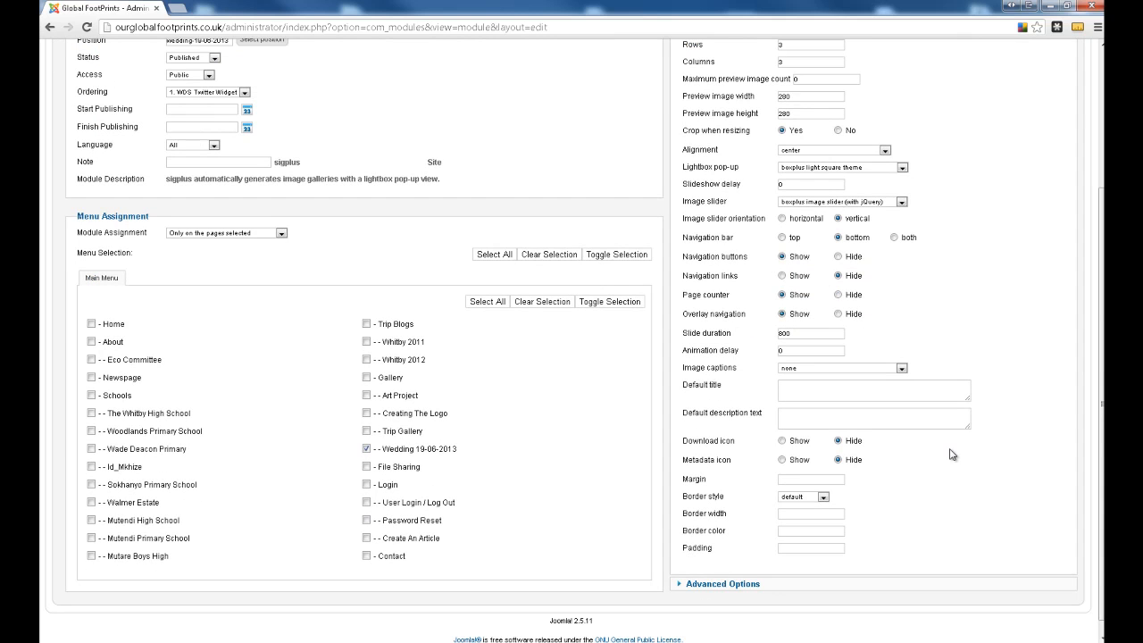
scroll(949, 458, "up", 3)
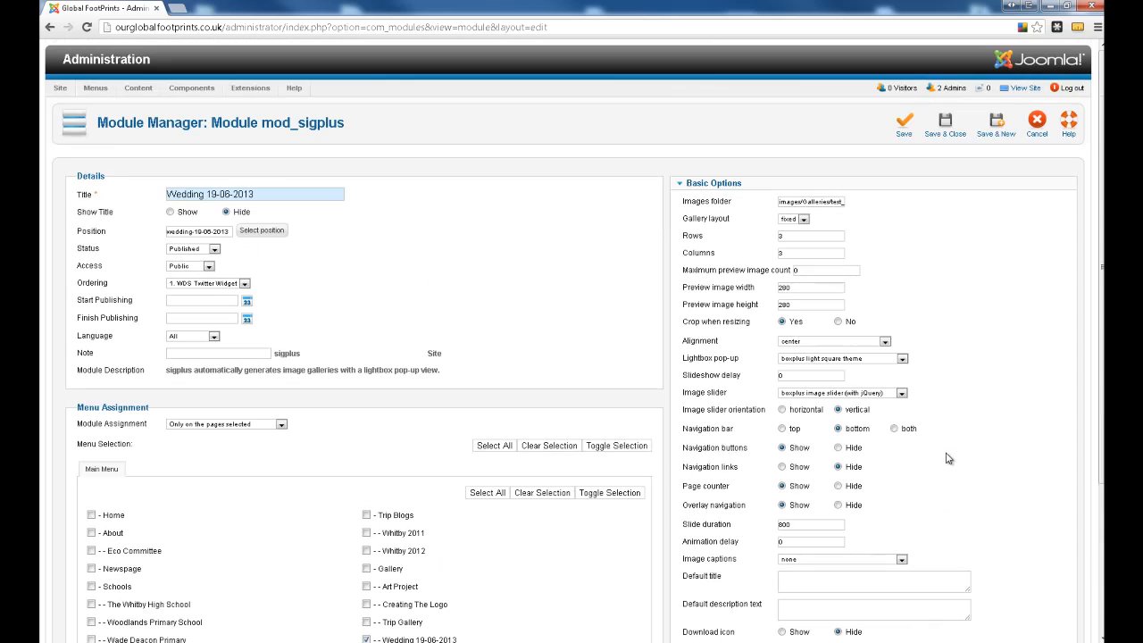
left_click(941, 134)
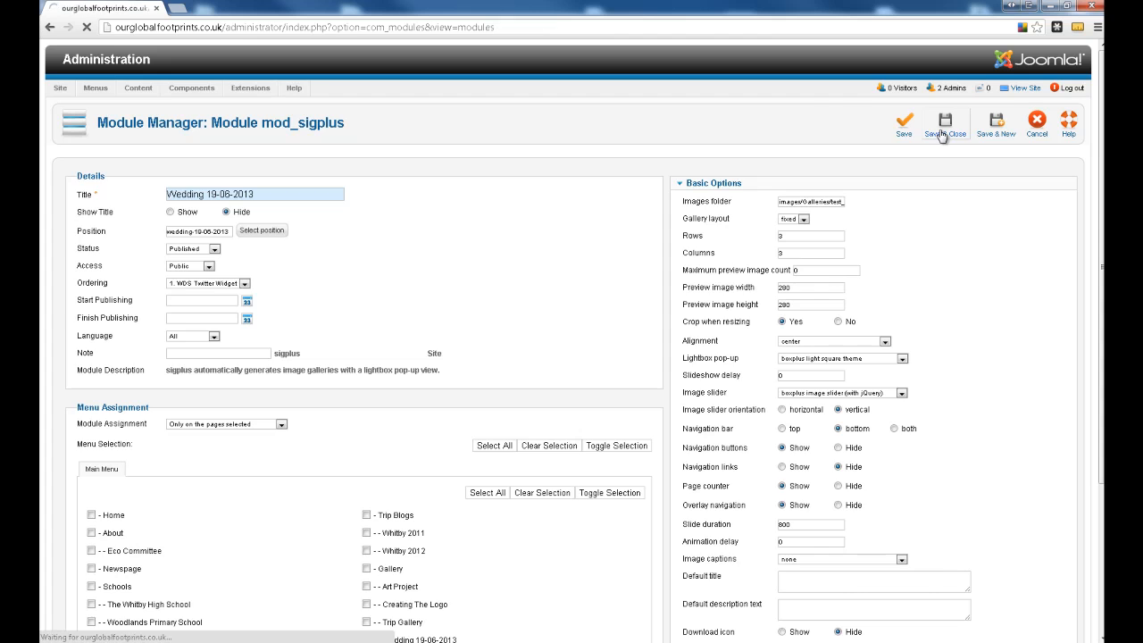
- Leave the module list and open the "Wedding 19-06-2013" article for editing
scroll(605, 459, "down", 3)
scroll(463, 483, "up", 2)
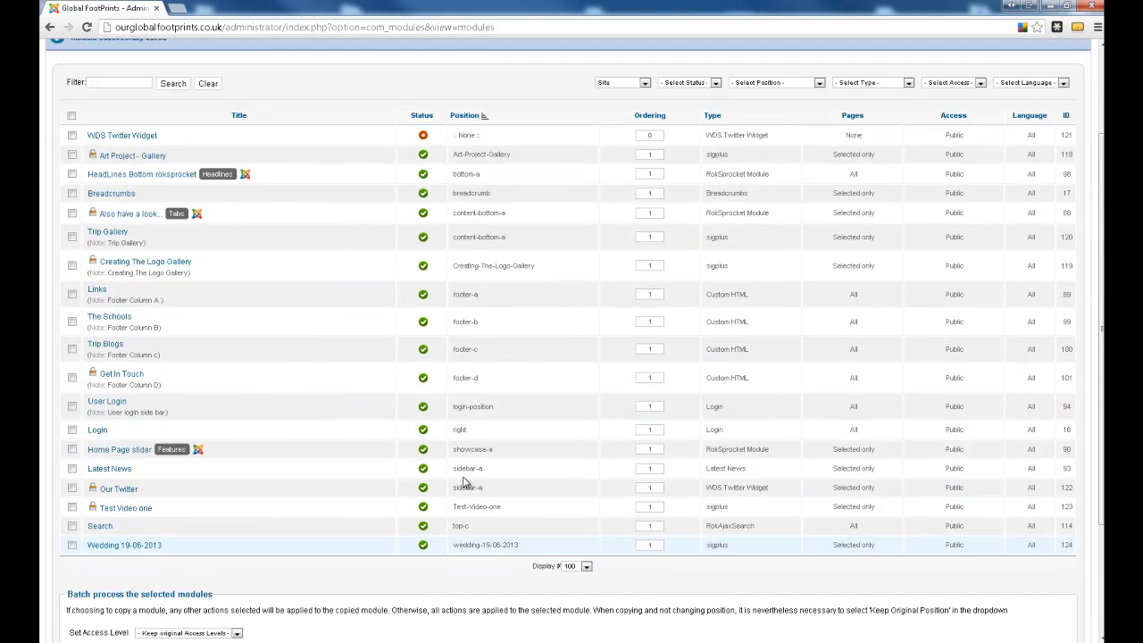
scroll(463, 483, "up", 1)
scroll(446, 464, "down", 3)
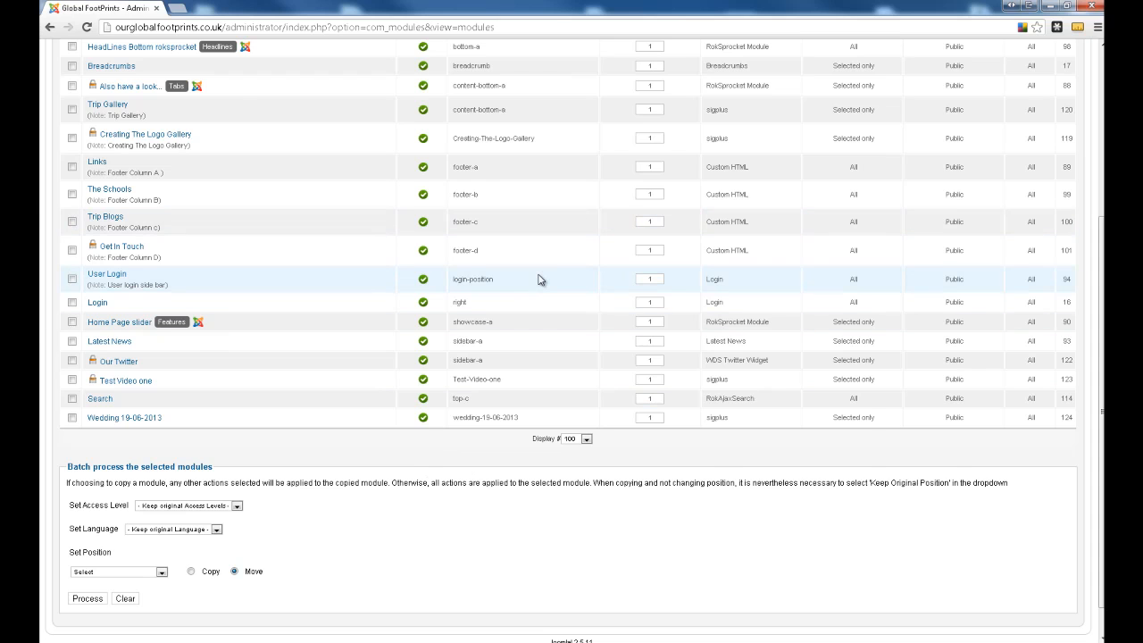
scroll(542, 282, "up", 3)
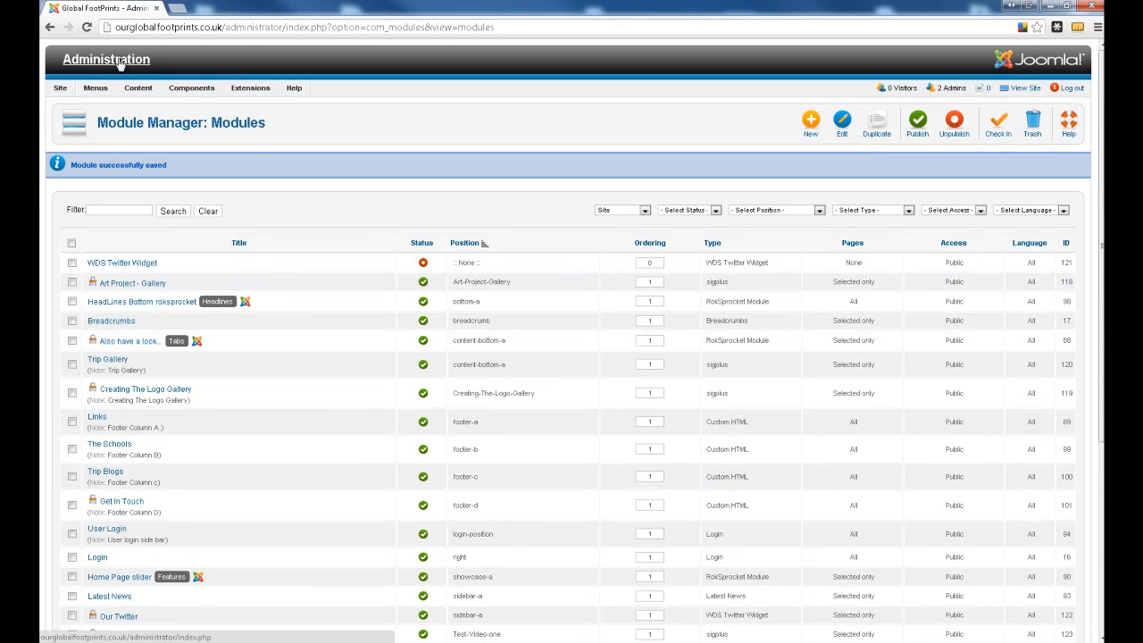
left_click(119, 62)
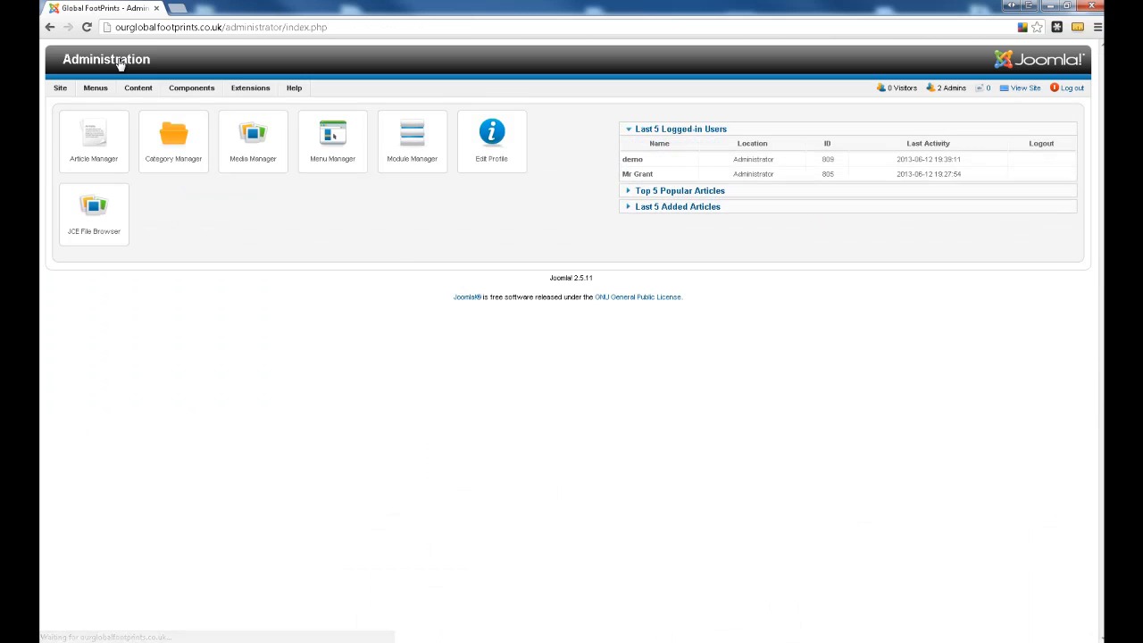
mouse_move(92, 127)
left_click(92, 159)
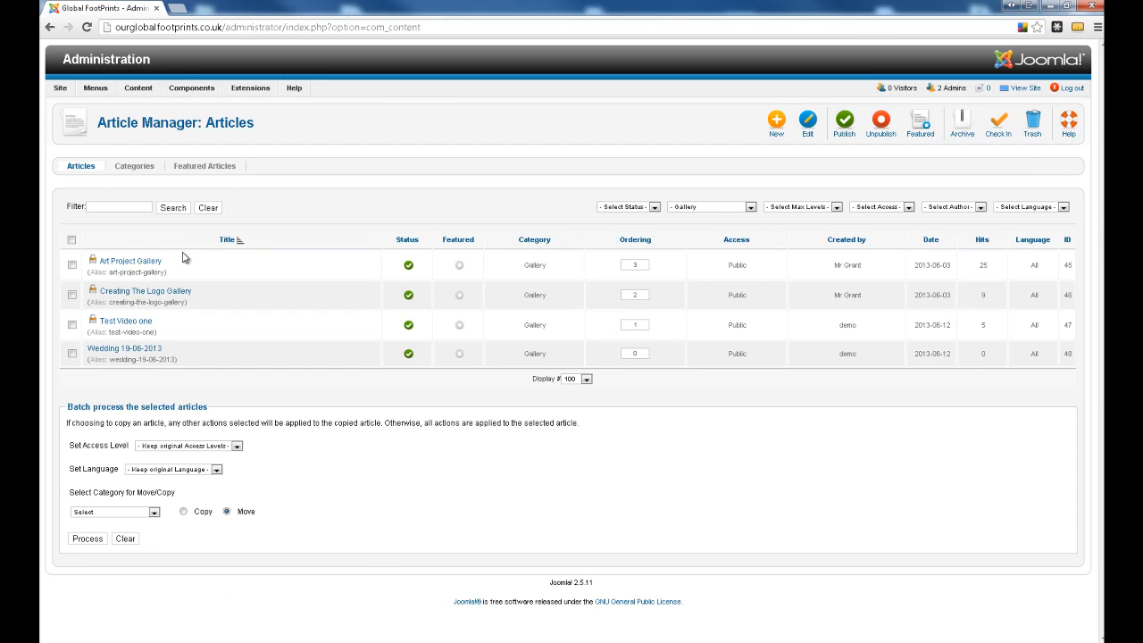
left_click(132, 352)
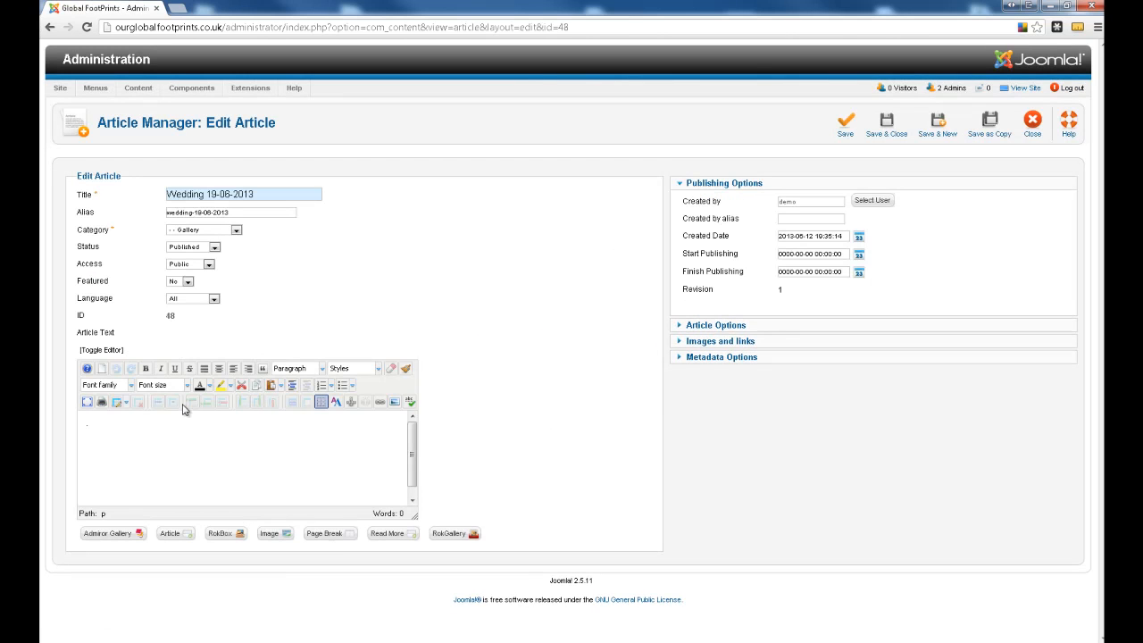
- Copy the article's title "Wedding 19-06-2013" into the article text and start a new line below it
left_click(129, 424)
left_click_drag(258, 194, 128, 191)
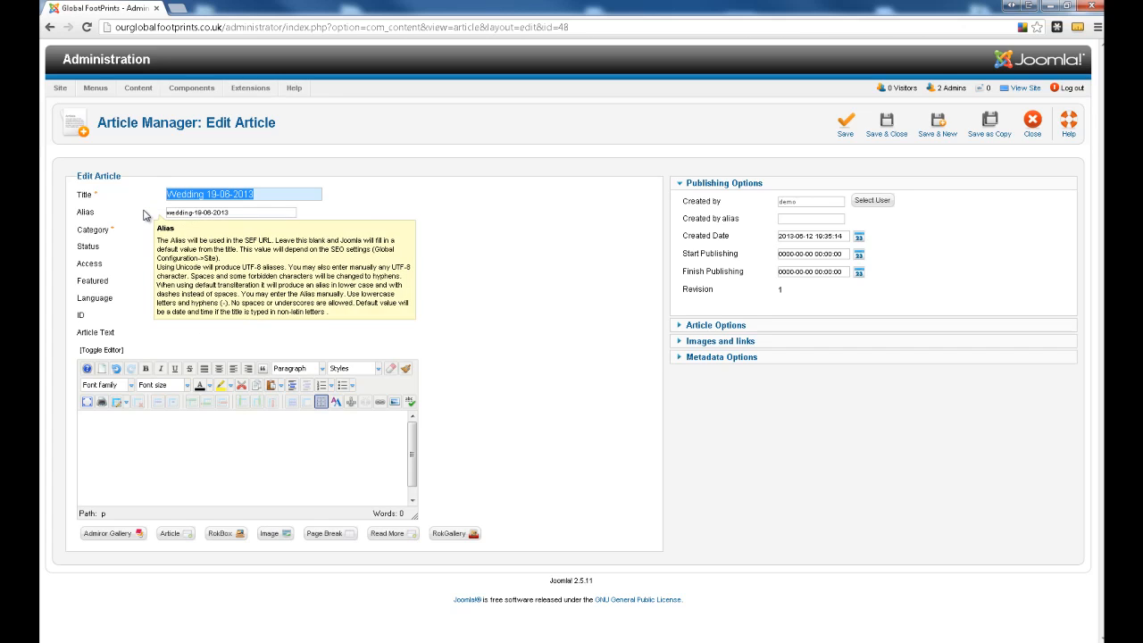
left_click(149, 442)
key("ctrl+v")
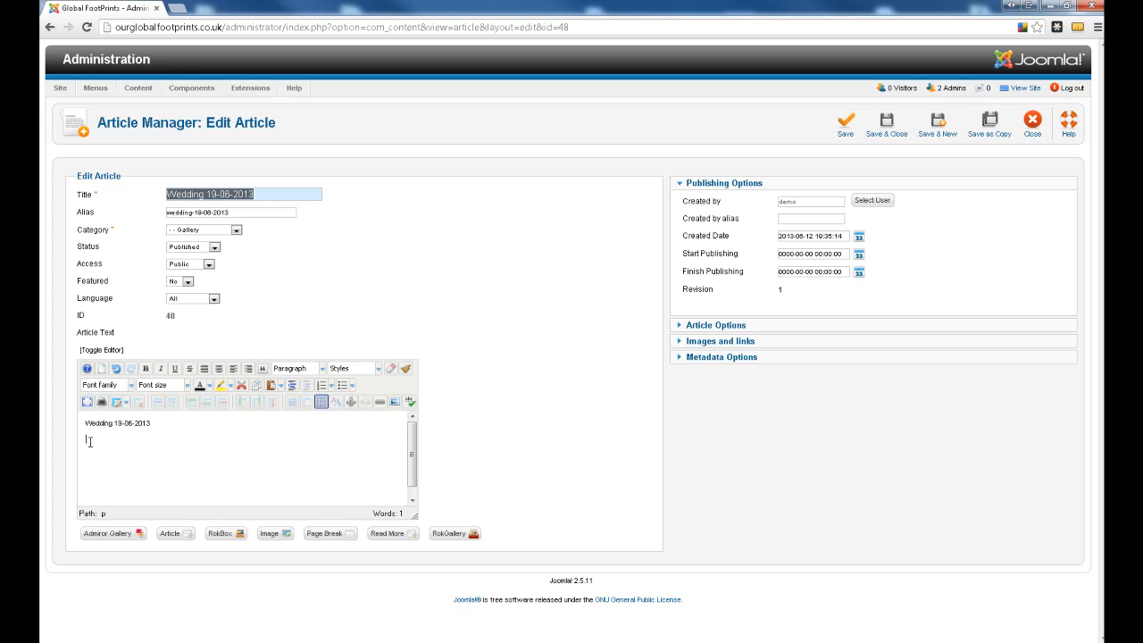
key("Return")
- Copy the code "{loadposition xx}" from Gallery list.txt in Notepad and paste it below the title in the browser's article text
mouse_move(530, 642)
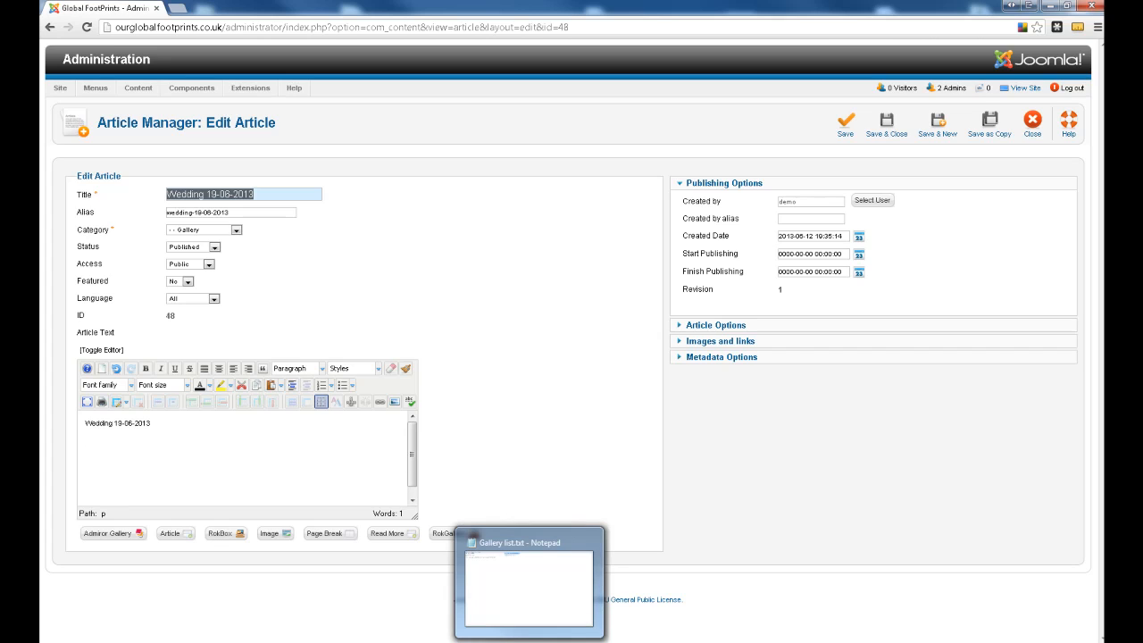
left_click(474, 537)
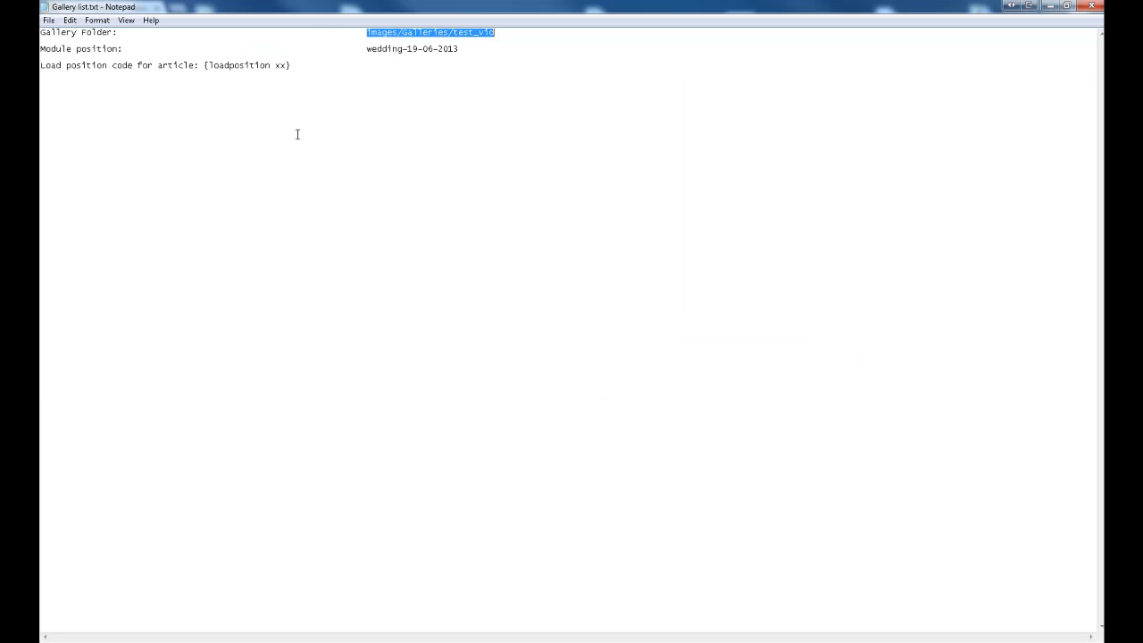
left_click_drag(203, 66, 294, 64)
right_click(272, 65)
left_click(301, 106)
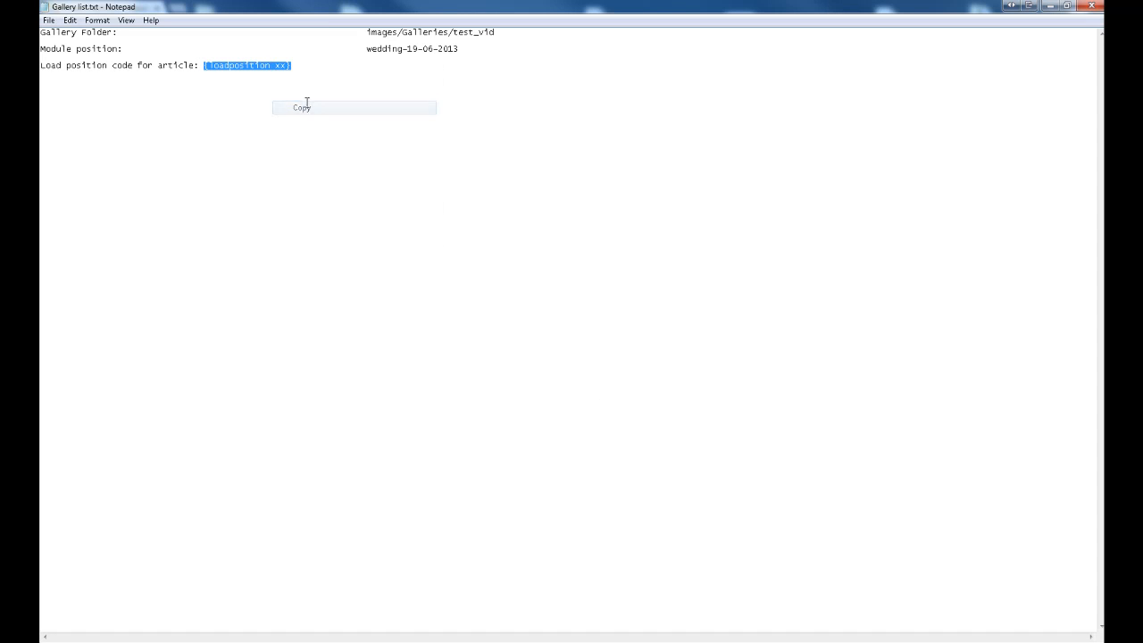
left_click(258, 642)
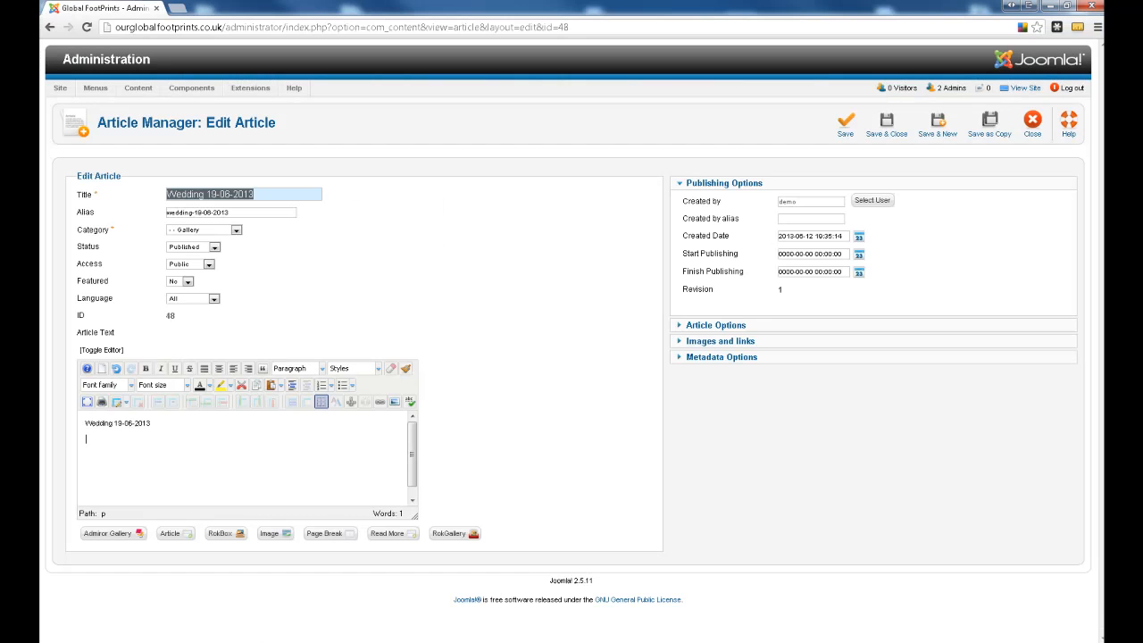
left_click(139, 454)
key("Return")
key("ctrl+v")
- Copy the module position "wedding-19-06-2013" from Gallery list.txt in Notepad and replace "xx" in the article's loadposition code with it
left_click(516, 636)
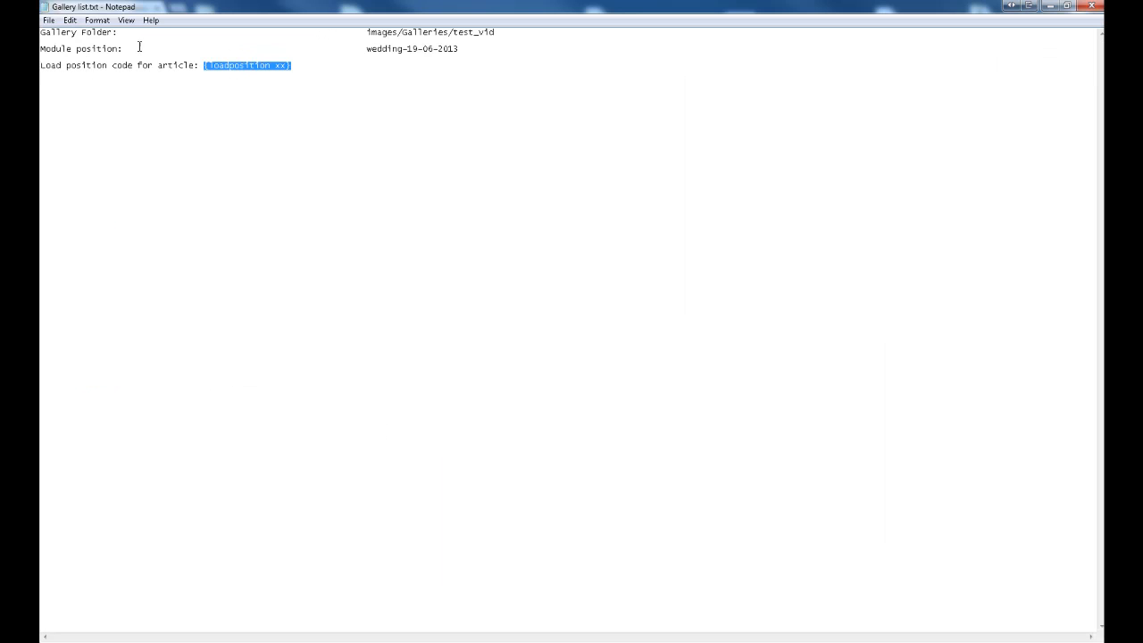
left_click_drag(368, 48, 459, 49)
right_click(446, 49)
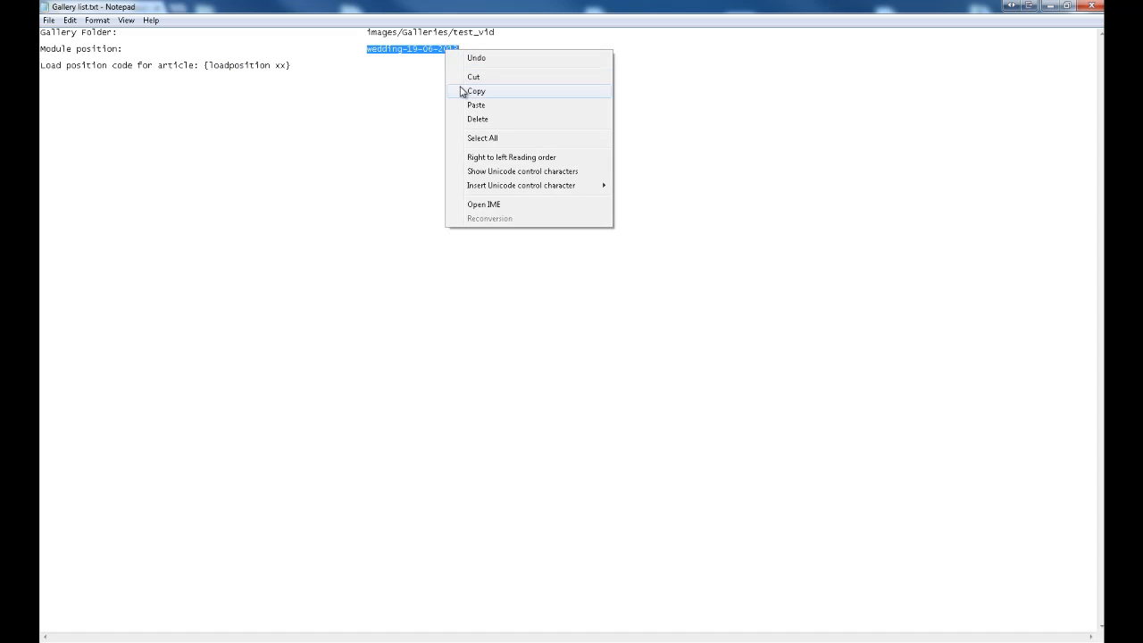
left_click(464, 90)
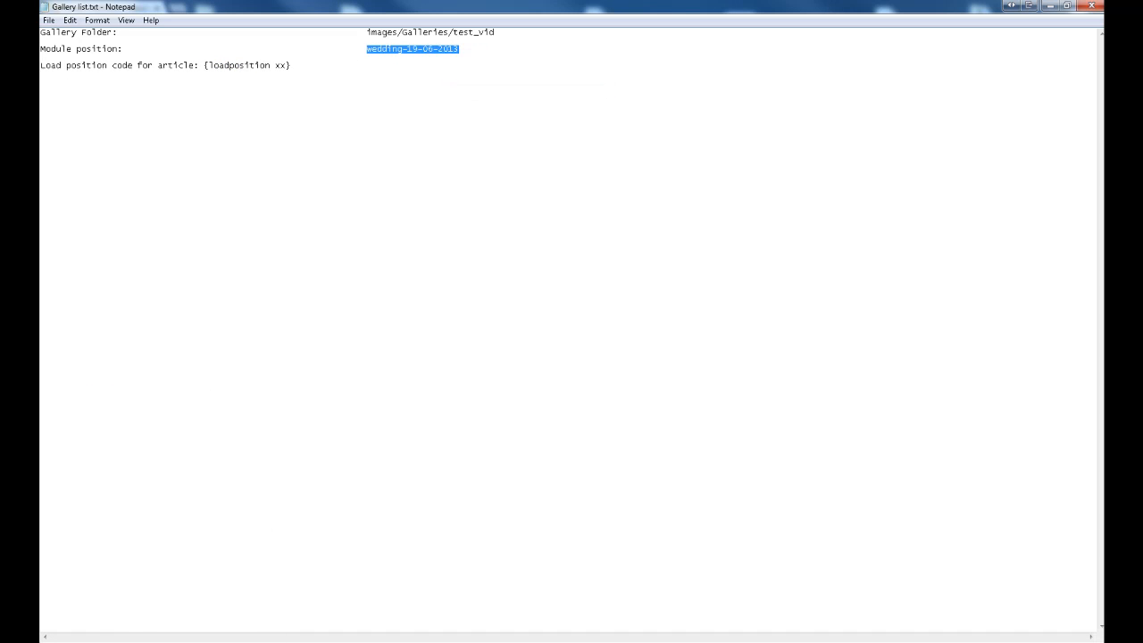
left_click(268, 638)
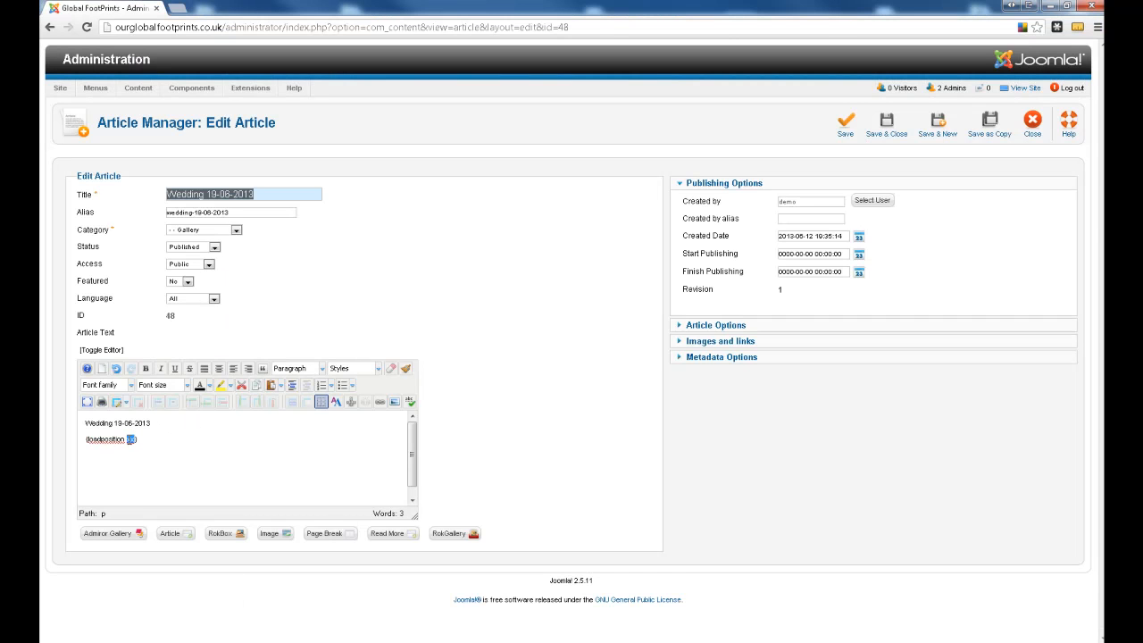
key("ctrl+v")
- Format the "Wedding 19-06-2013" line in the article text as Heading 1, and save and close the article
left_click_drag(163, 424, 79, 425)
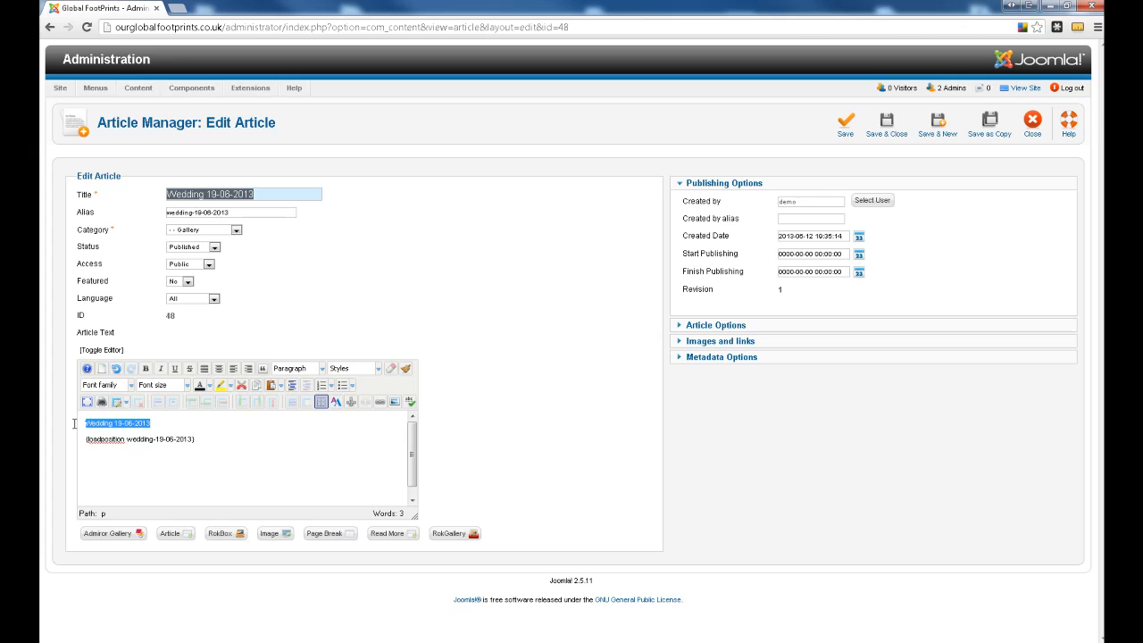
left_click(299, 369)
left_click(308, 439)
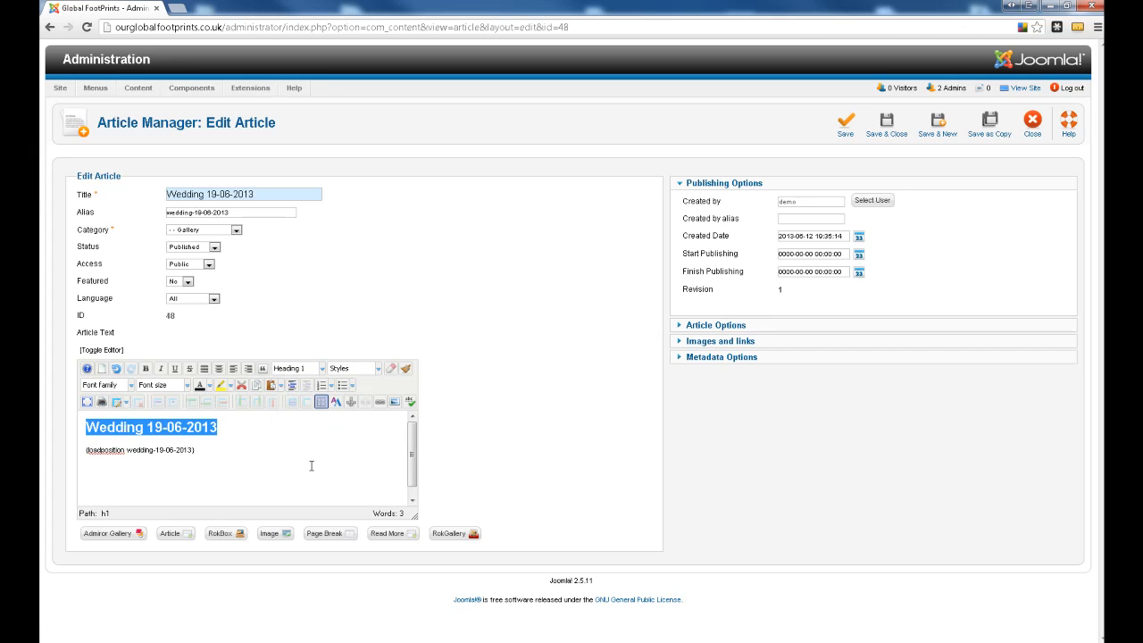
left_click(306, 466)
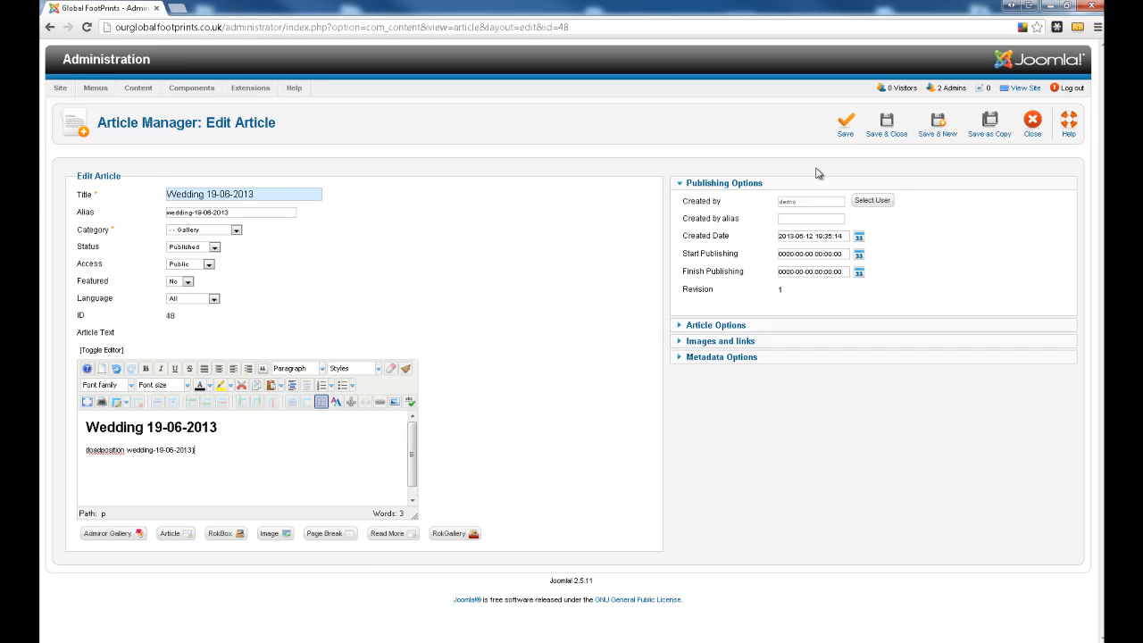
left_click(879, 130)
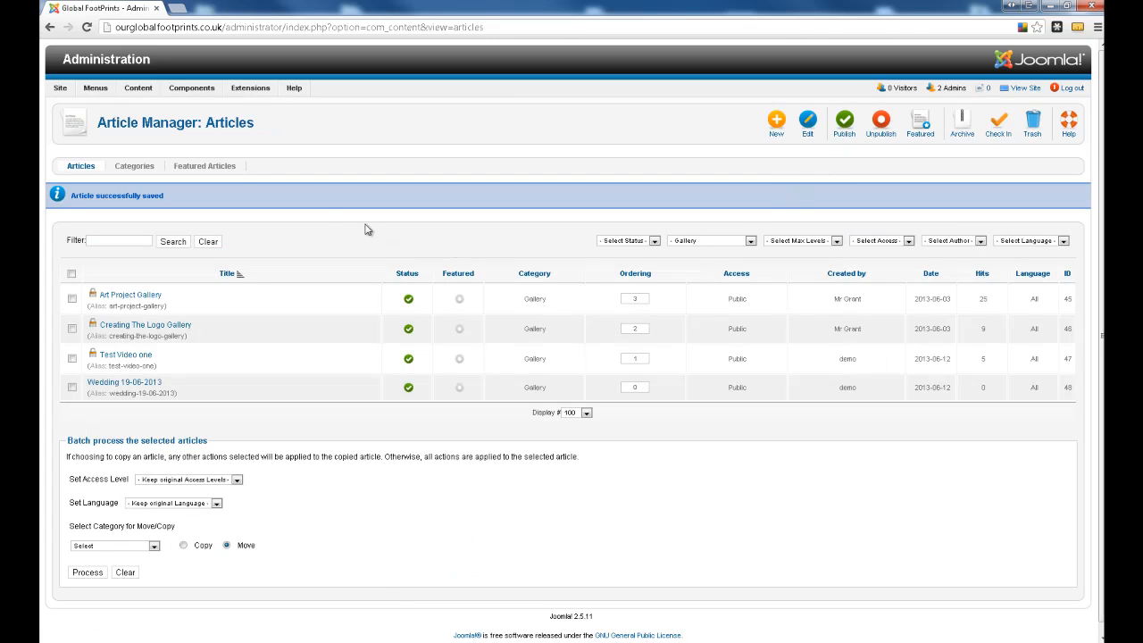
- Clear the site cache by deleting all listed cache groups
mouse_move(60, 88)
mouse_move(76, 139)
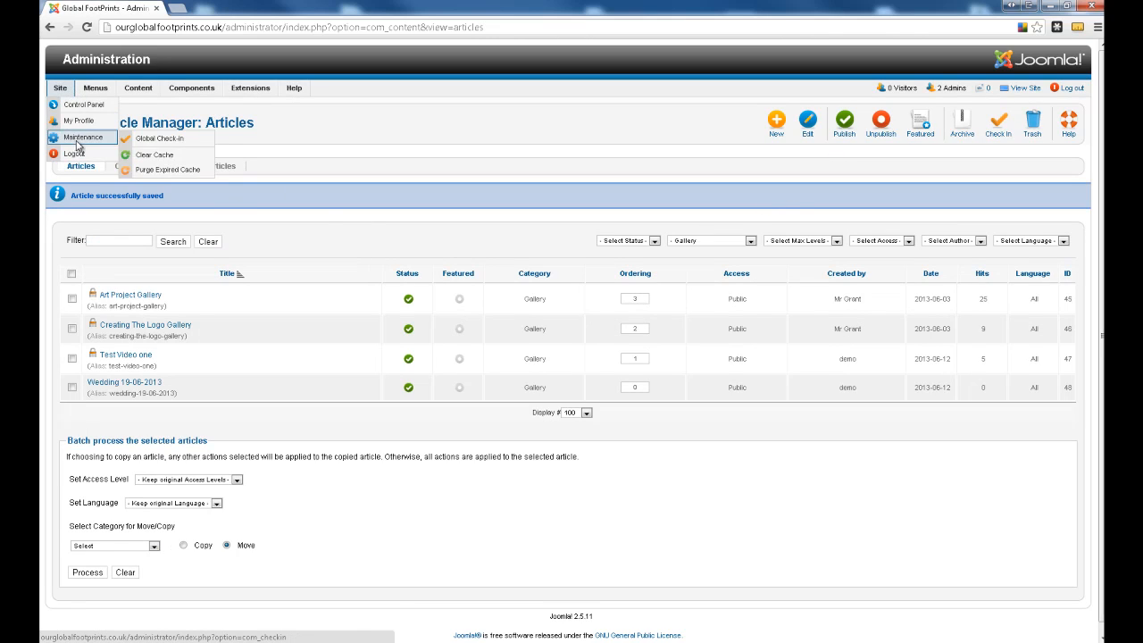
left_click(145, 157)
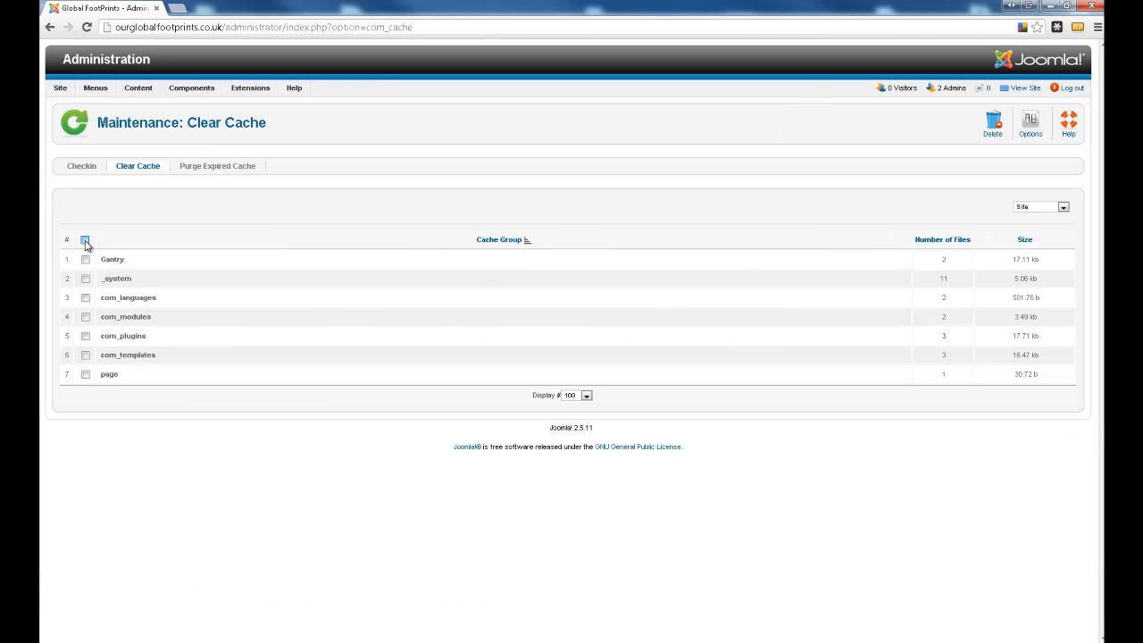
left_click(84, 240)
left_click(993, 122)
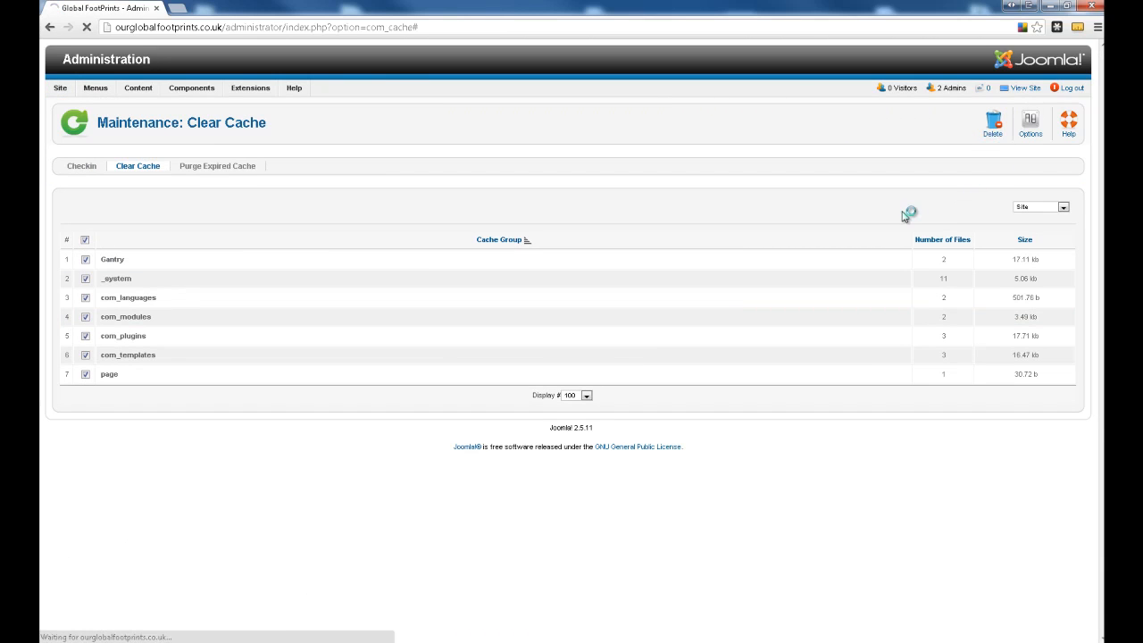
- View the live site and open the "Wedding 19-06-2013" page under Gallery
left_click(1020, 87)
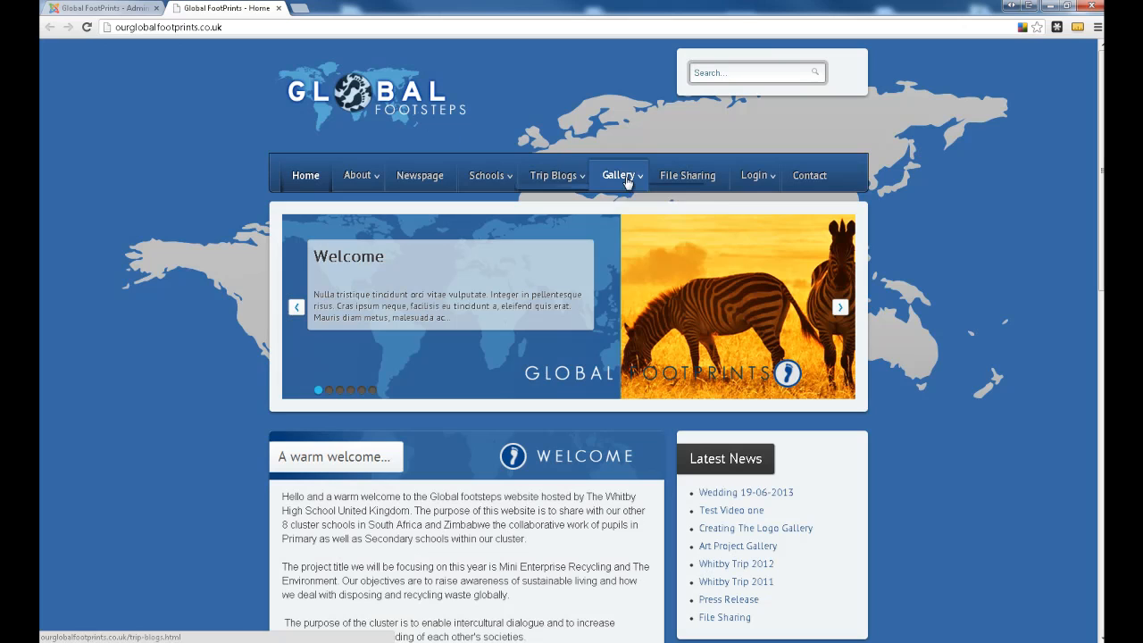
mouse_move(628, 182)
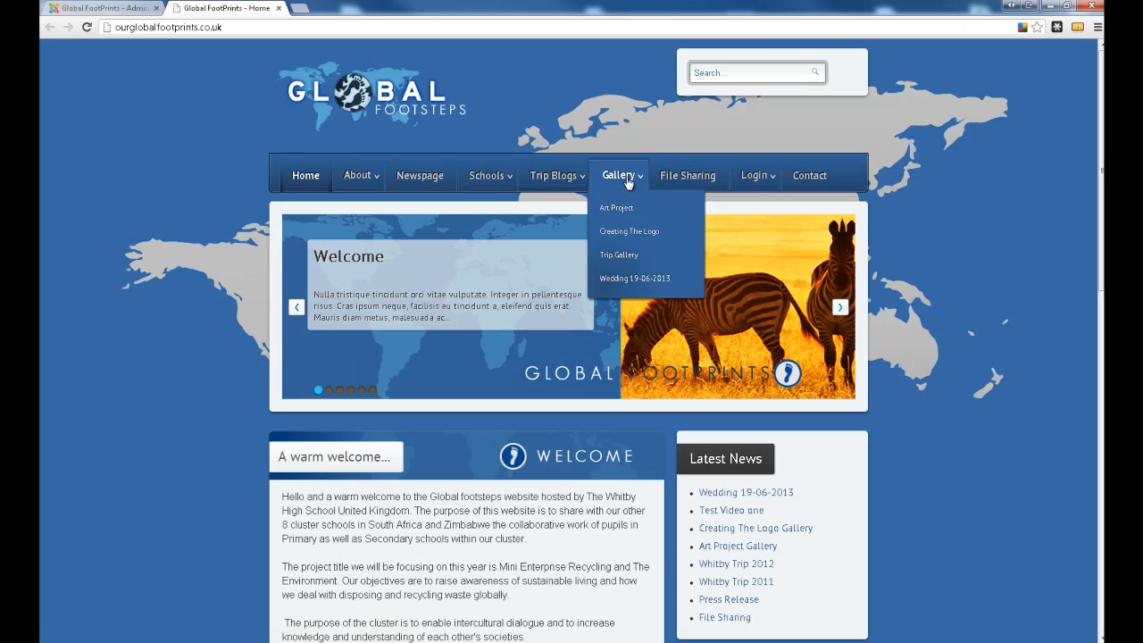
left_click(630, 282)
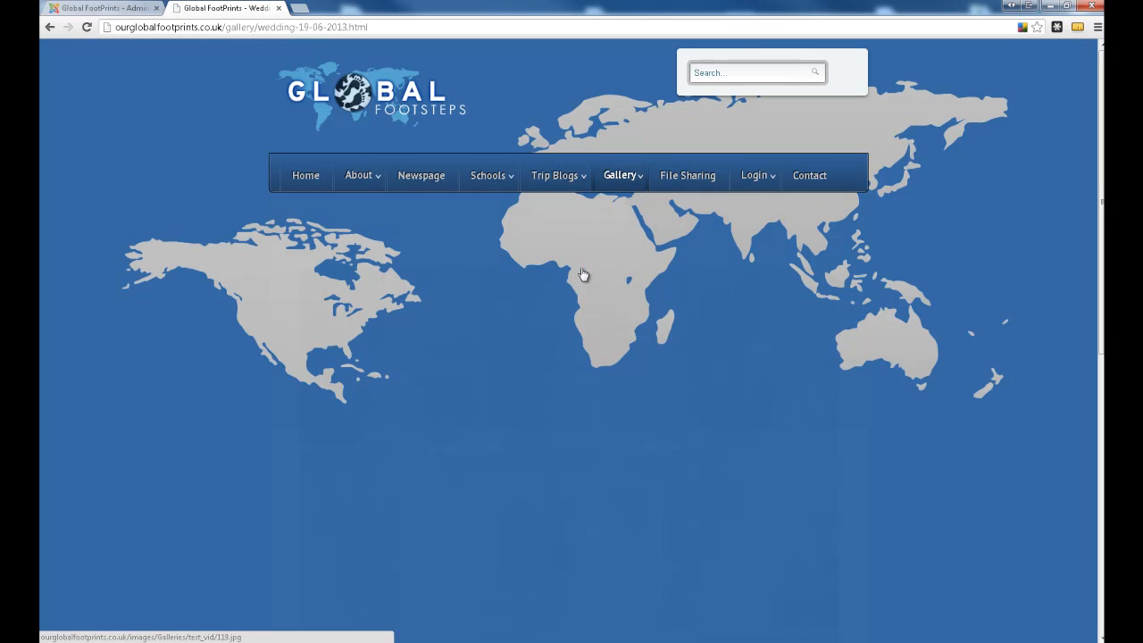
- Look over the thumbnail grid, go to the gallery's last page, and return to its first page
scroll(582, 273, "down", 3)
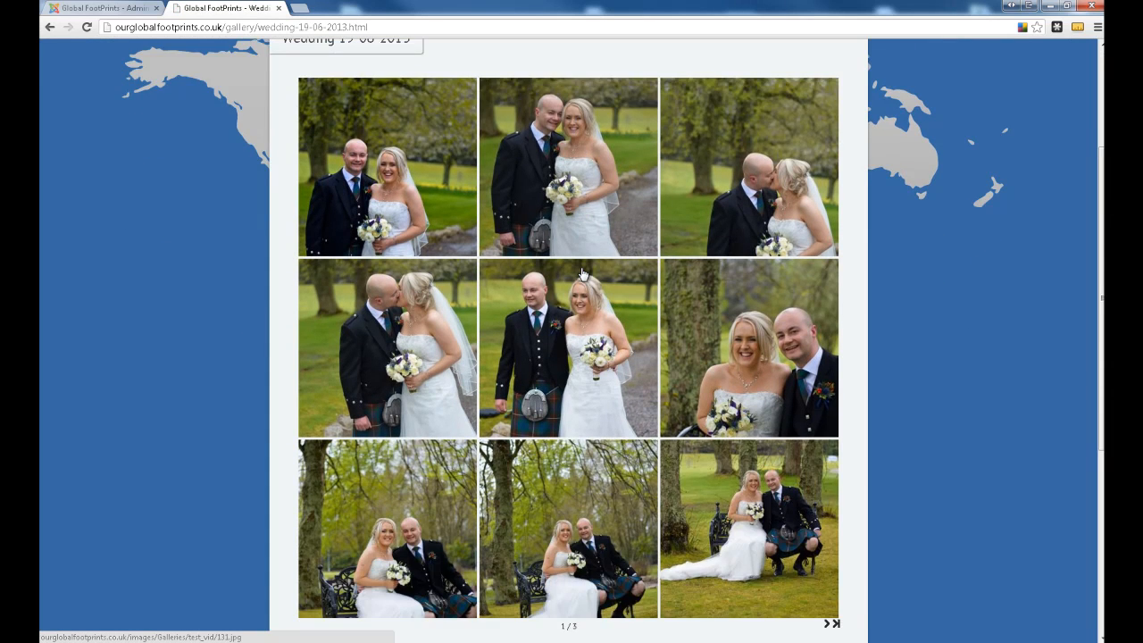
scroll(582, 273, "up", 3)
scroll(624, 357, "down", 4)
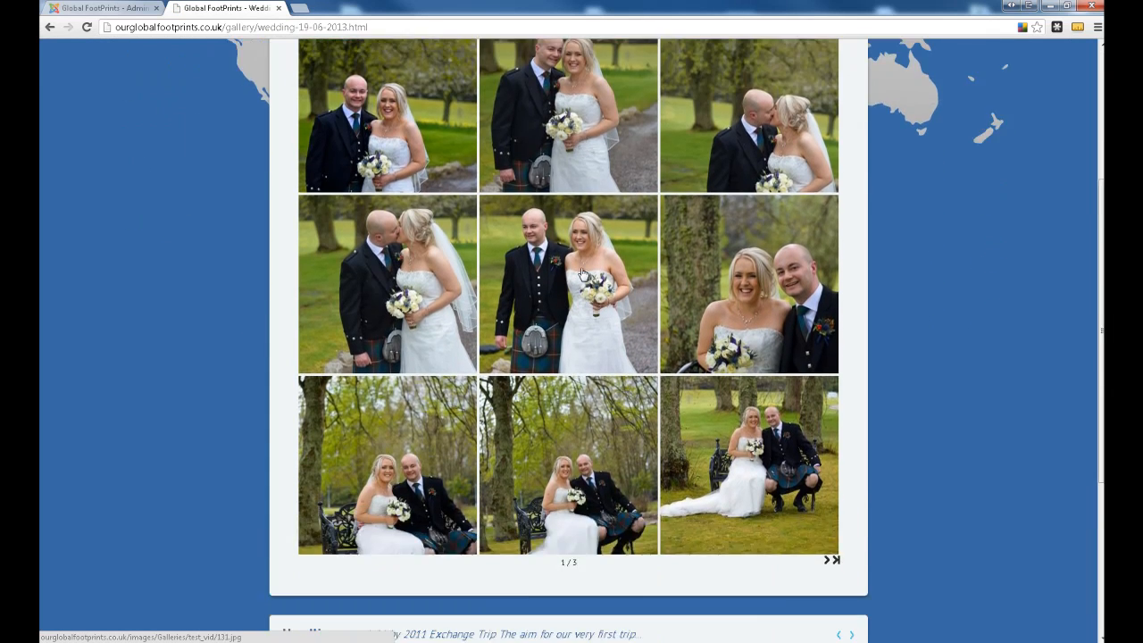
left_click(830, 498)
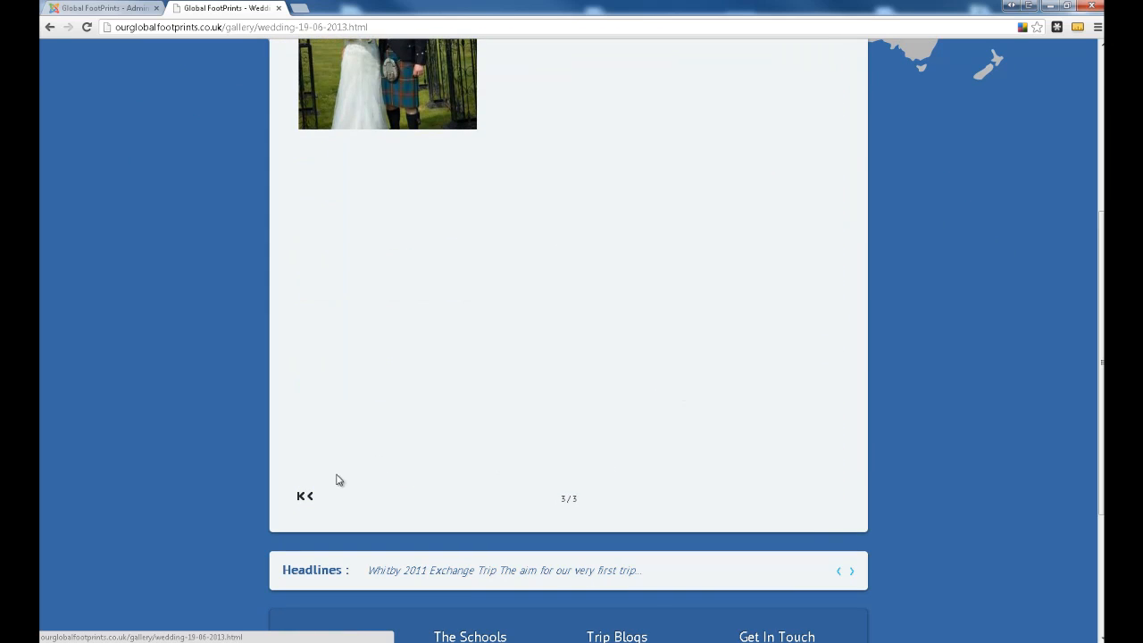
left_click(305, 497)
scroll(347, 343, "up", 3)
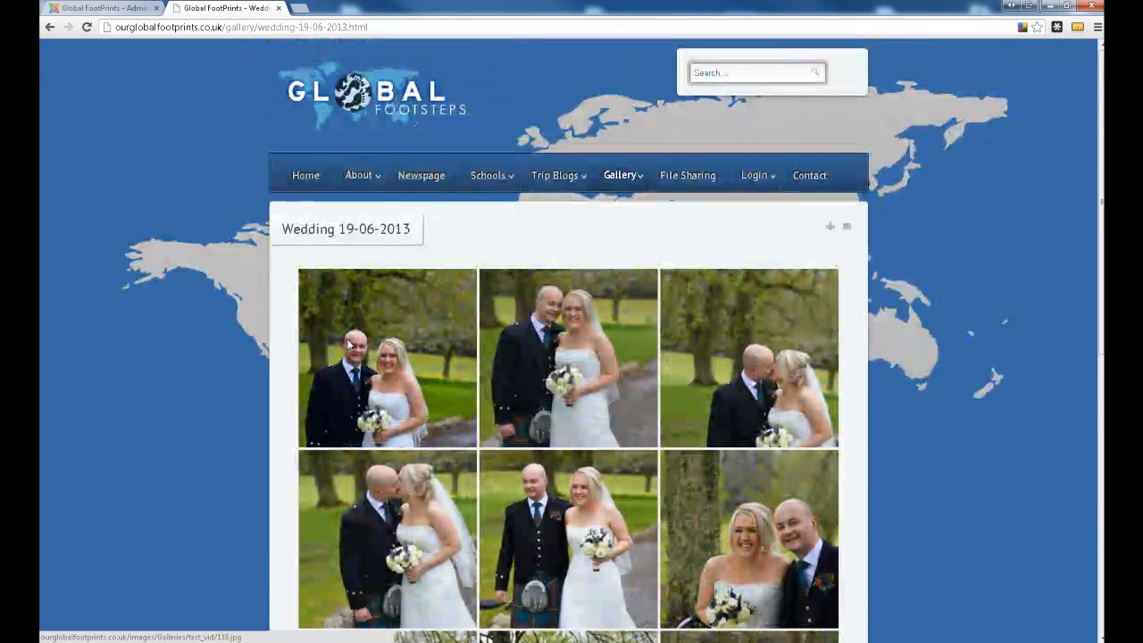
- Enlarge the gallery's first photo, step forward through the next two photos, and close the image viewer
left_click(347, 343)
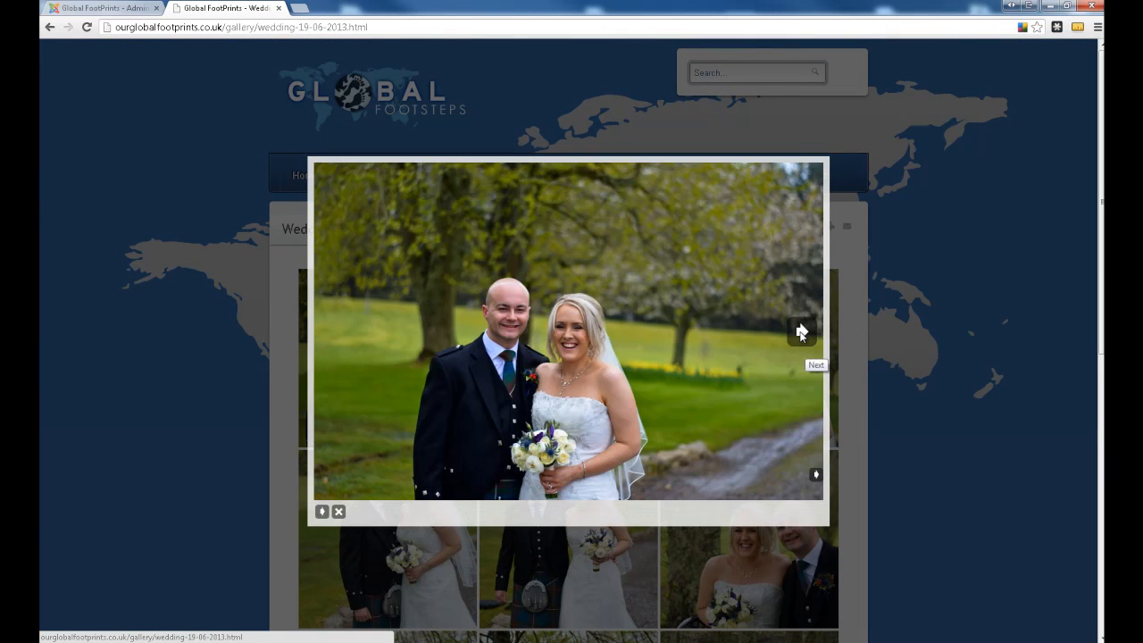
left_click(799, 332)
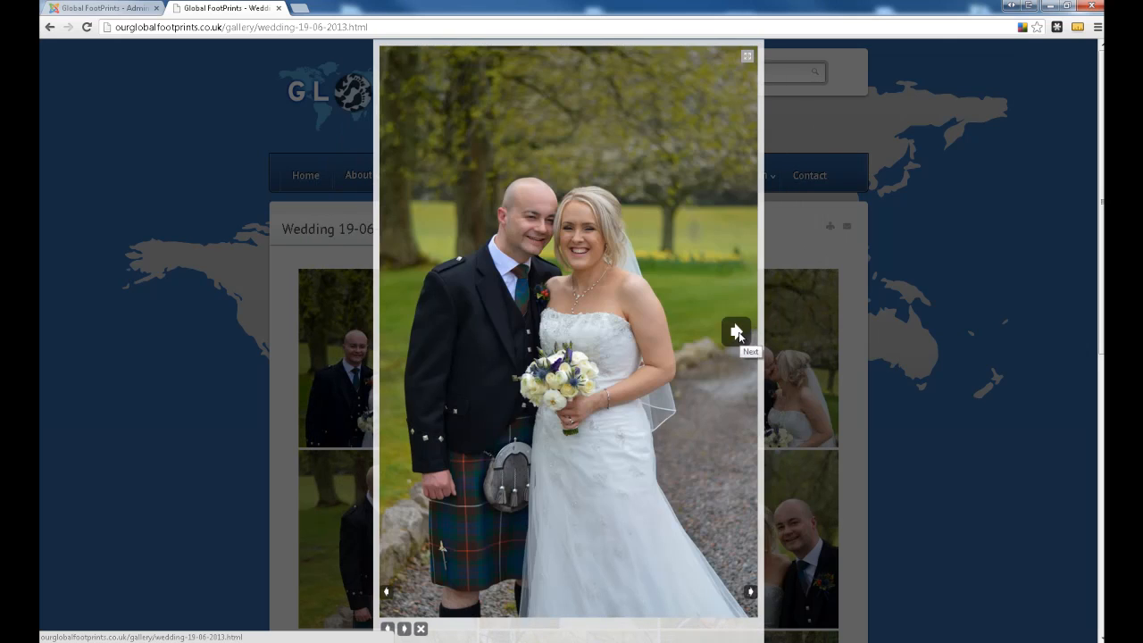
left_click(736, 330)
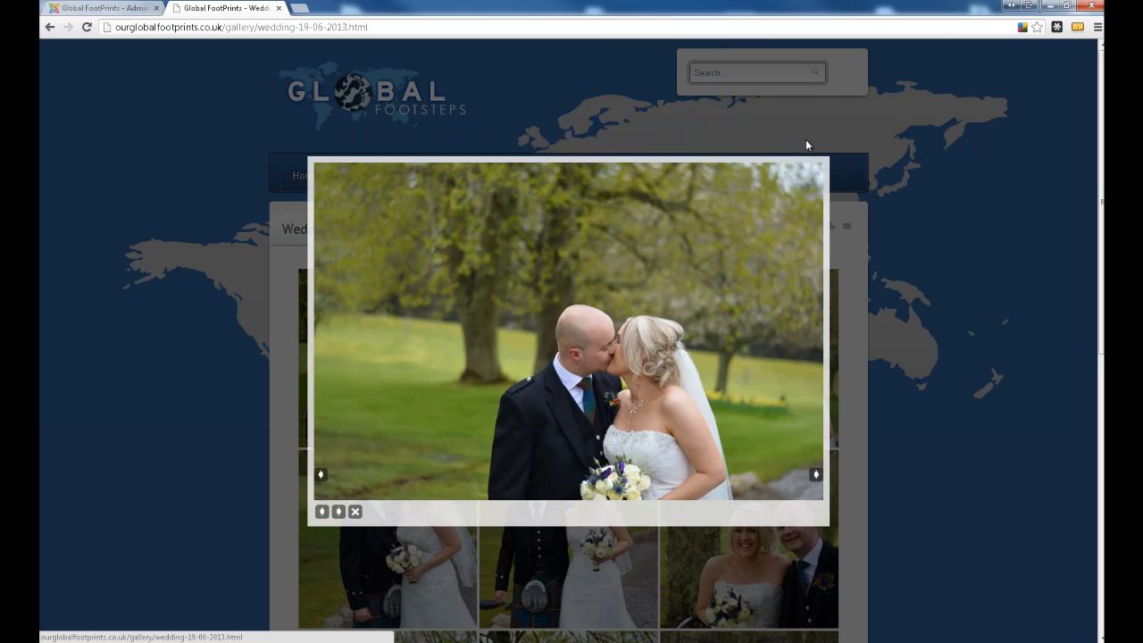
left_click(928, 240)
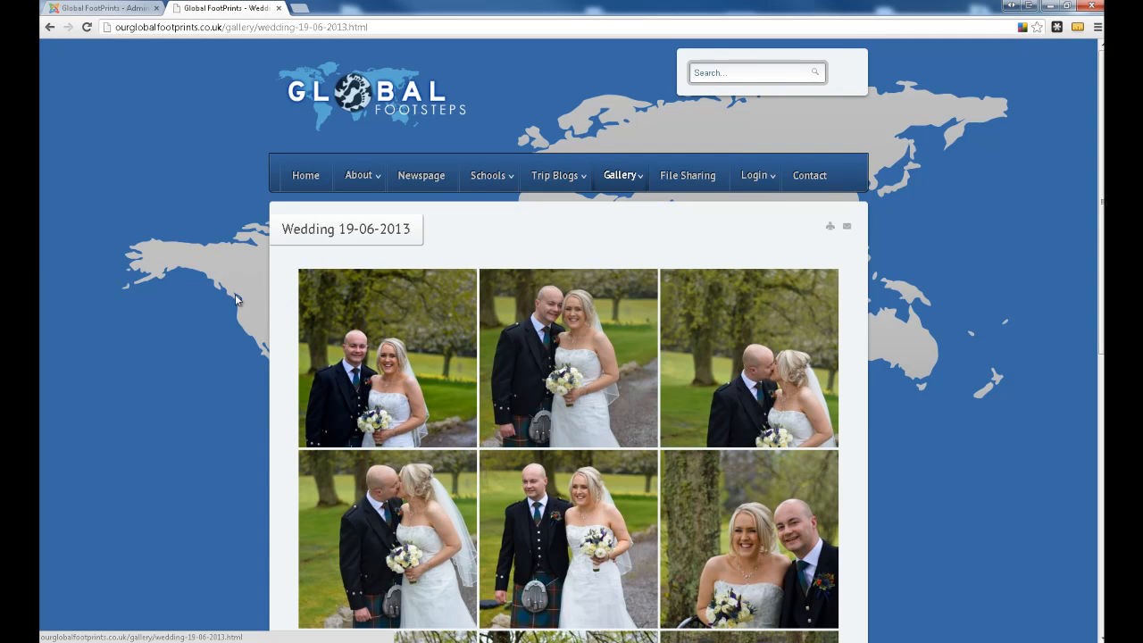
scroll(918, 384, "down", 3)
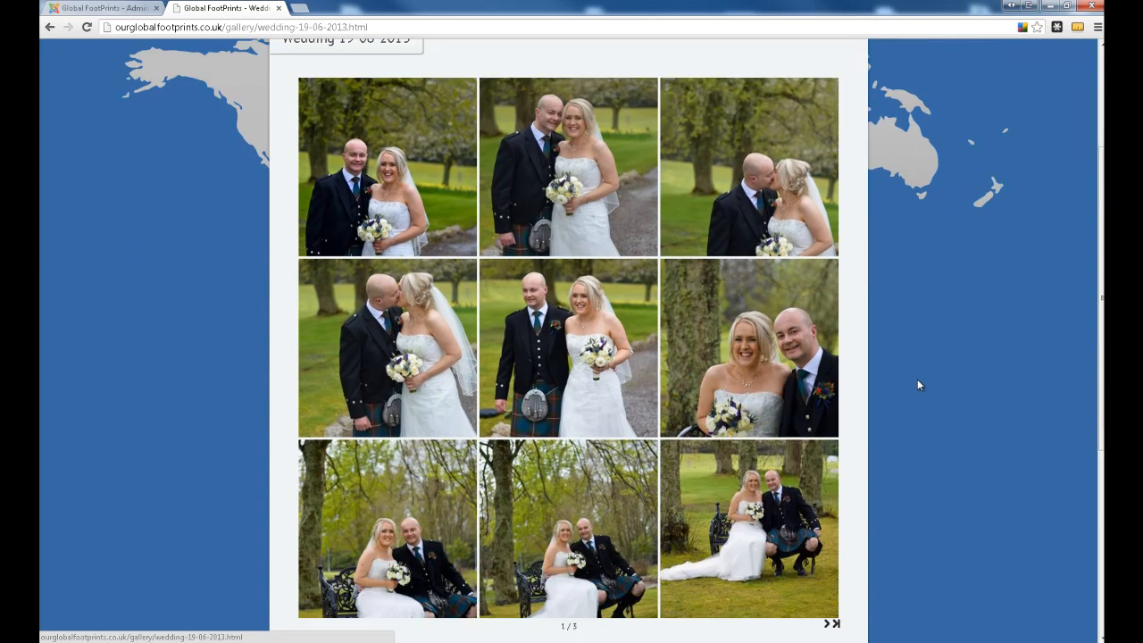
scroll(915, 384, "up", 4)
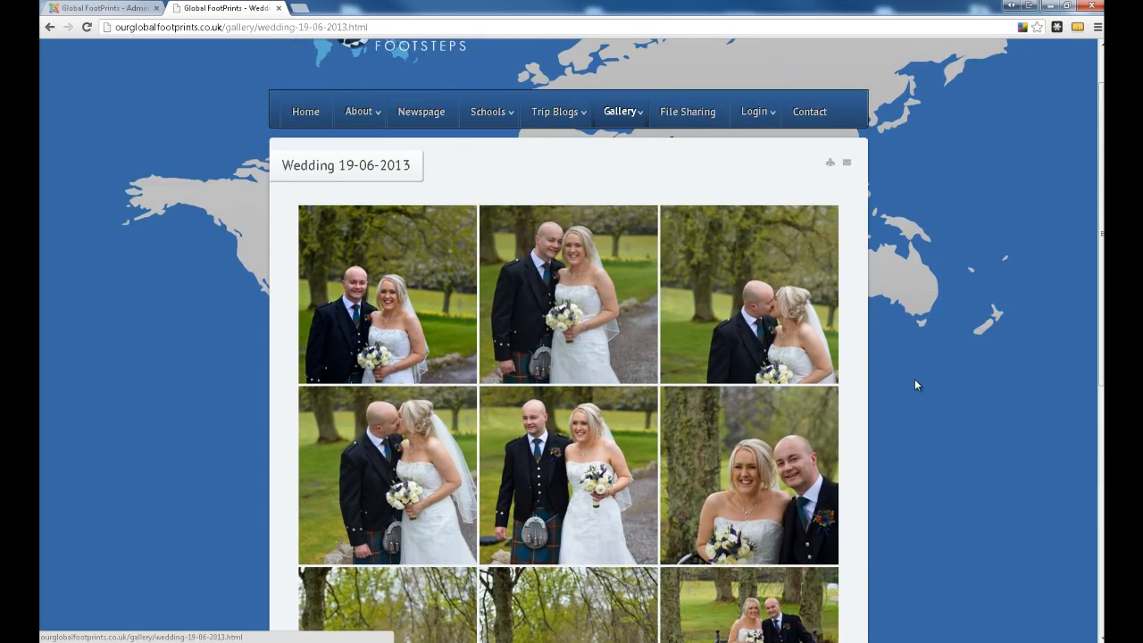
scroll(916, 384, "down", 3)
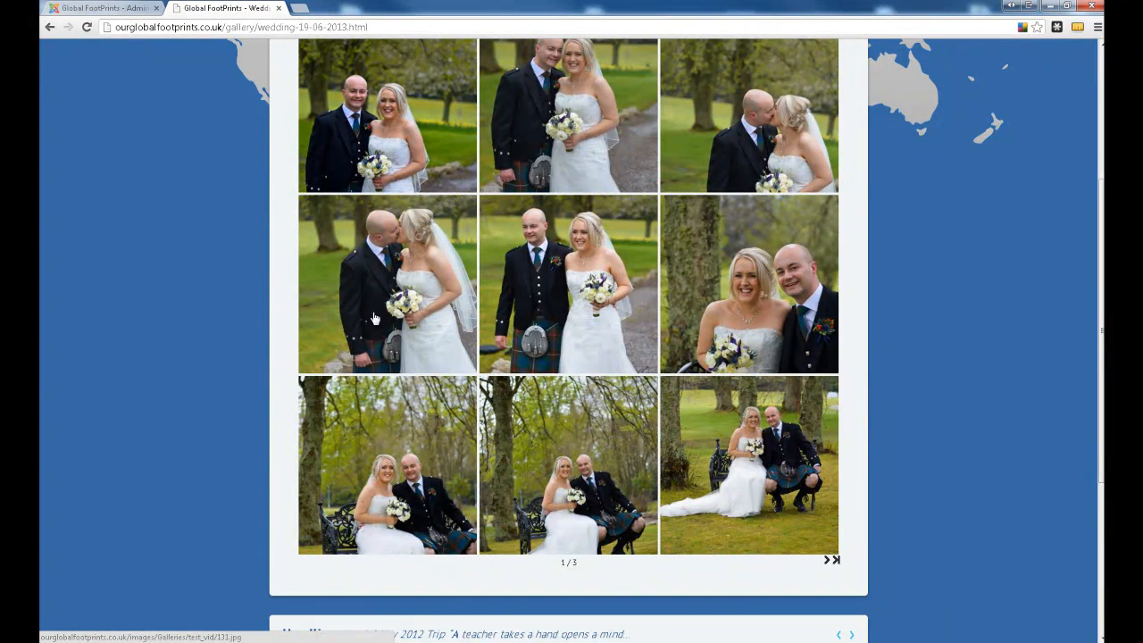